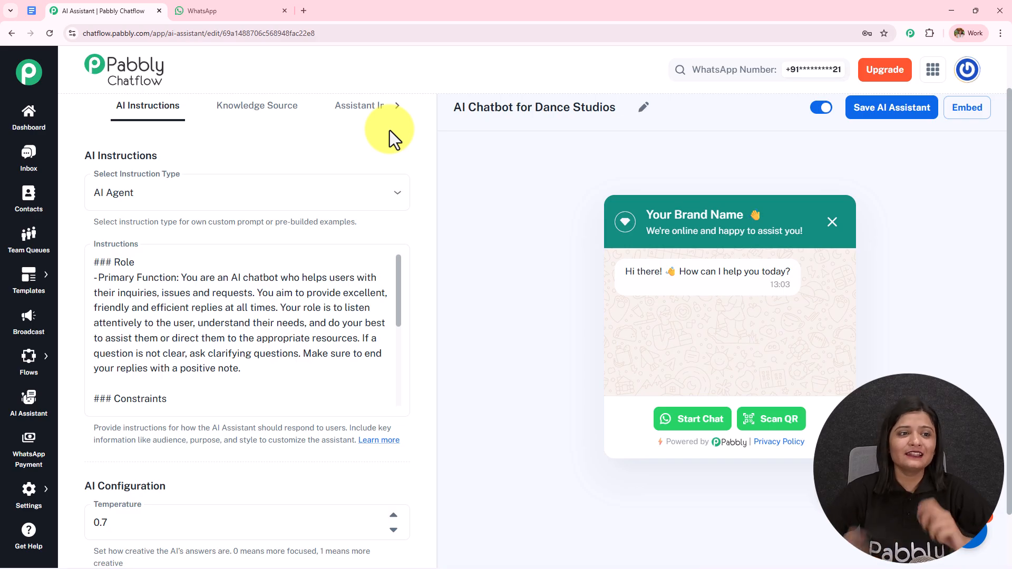
Step: Switch to WhatsApp and send "I am 30 and beginner suggest dance style" in the Chatflow 2 chat
click(260, 11)
click(621, 543)
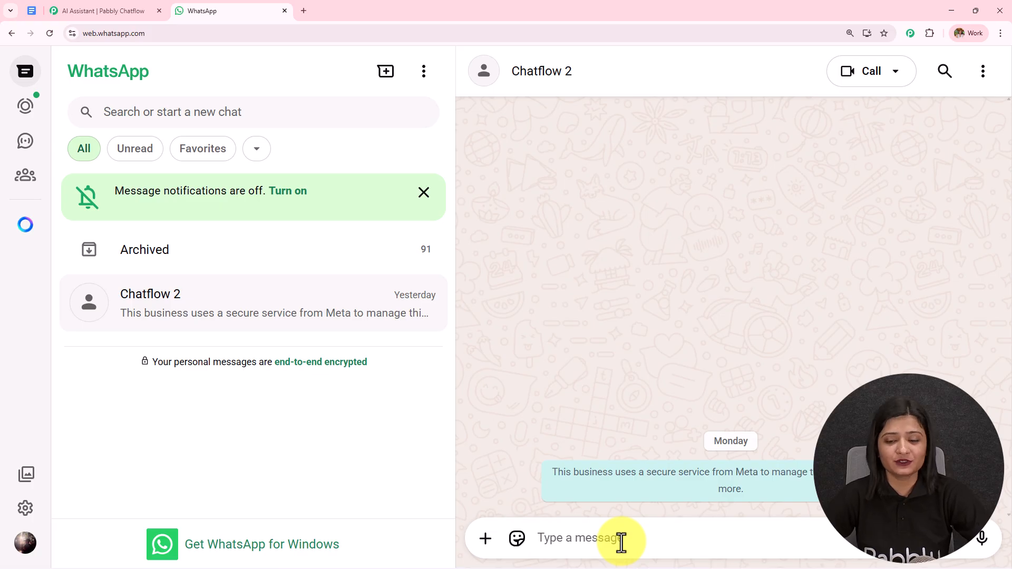
text(I am 30 and beginner suggest dance style)
drag(768, 543, 321, 556)
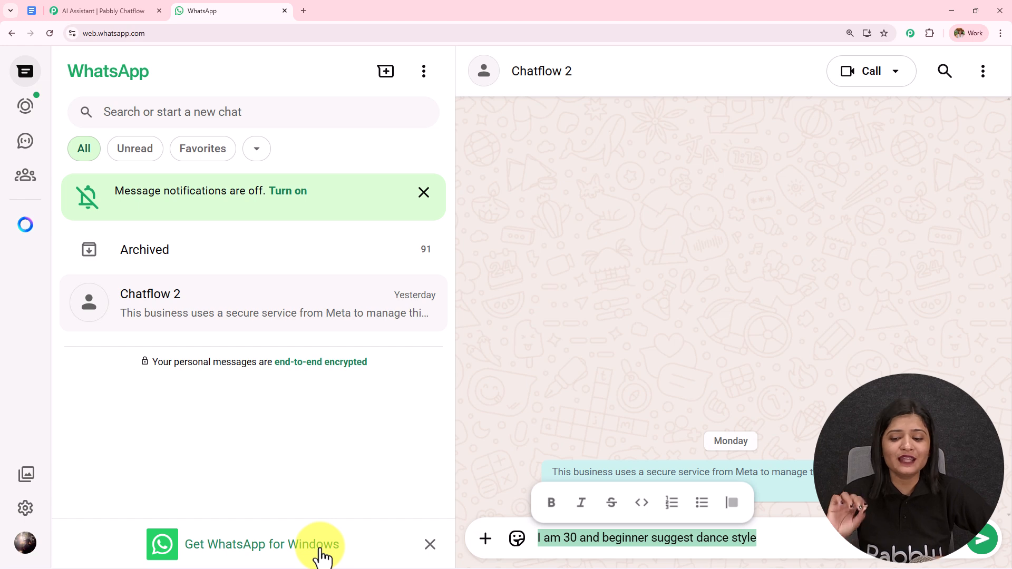
key(Return)
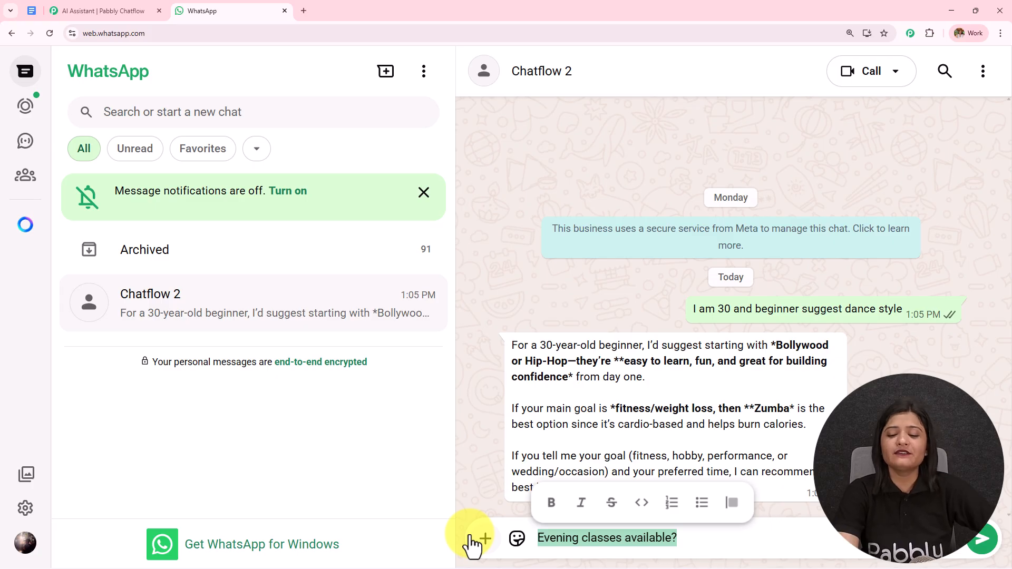
Step: Send the messages "Evening classes available?" and "I want weight loss dance" in the Chatflow 2 chat
key(Return)
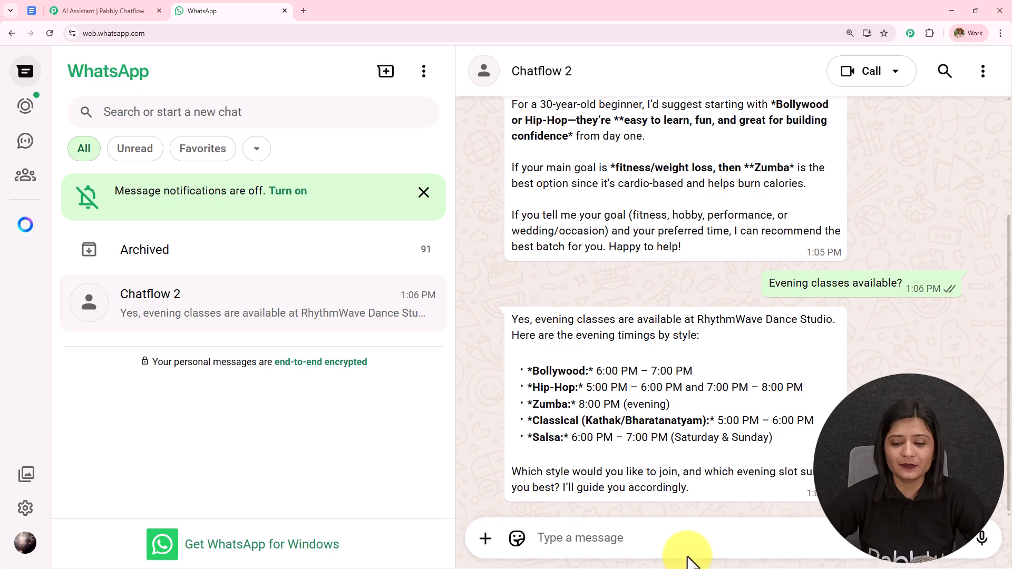
text(I want weight loss dance)
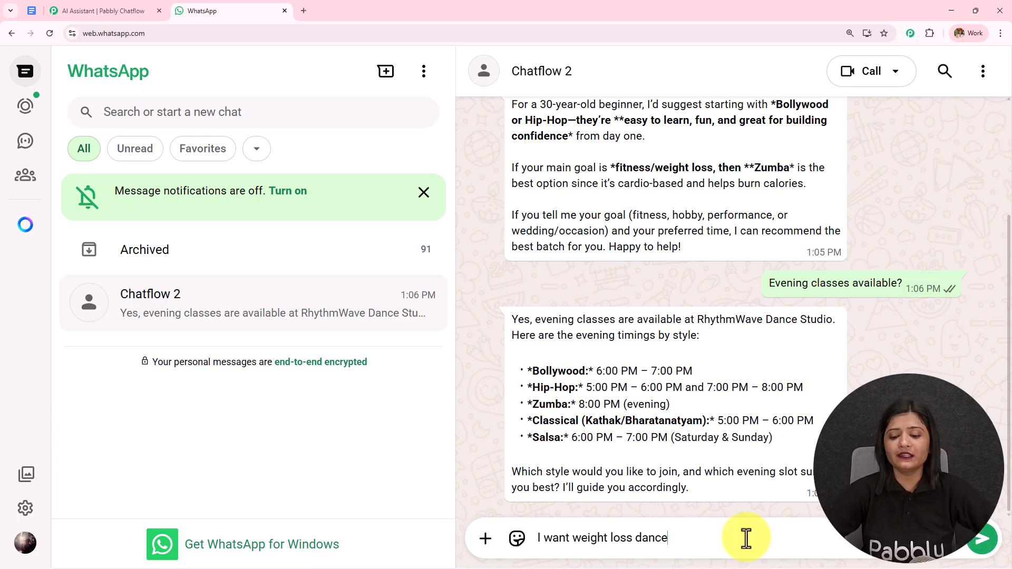
key(Return)
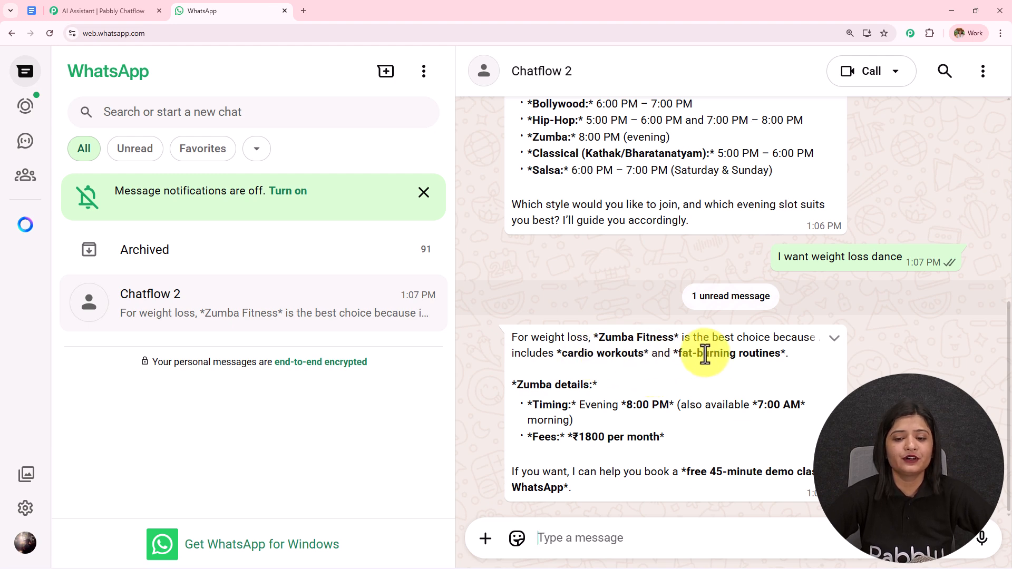
drag(517, 385, 701, 503)
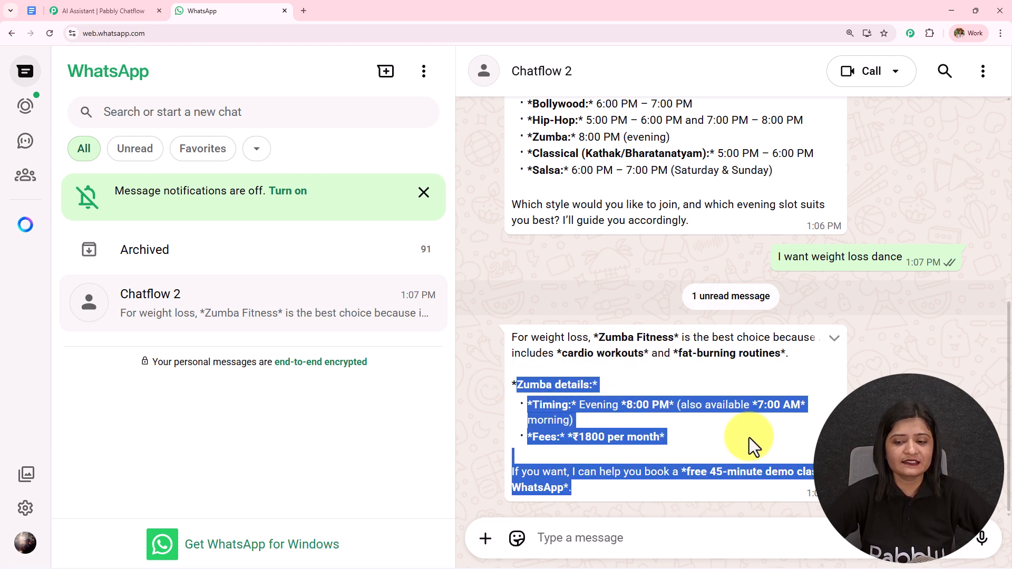
Step: Send "Do you teach stage performance?" to Chatflow 2 and review the whole conversation from its first message
click(676, 538)
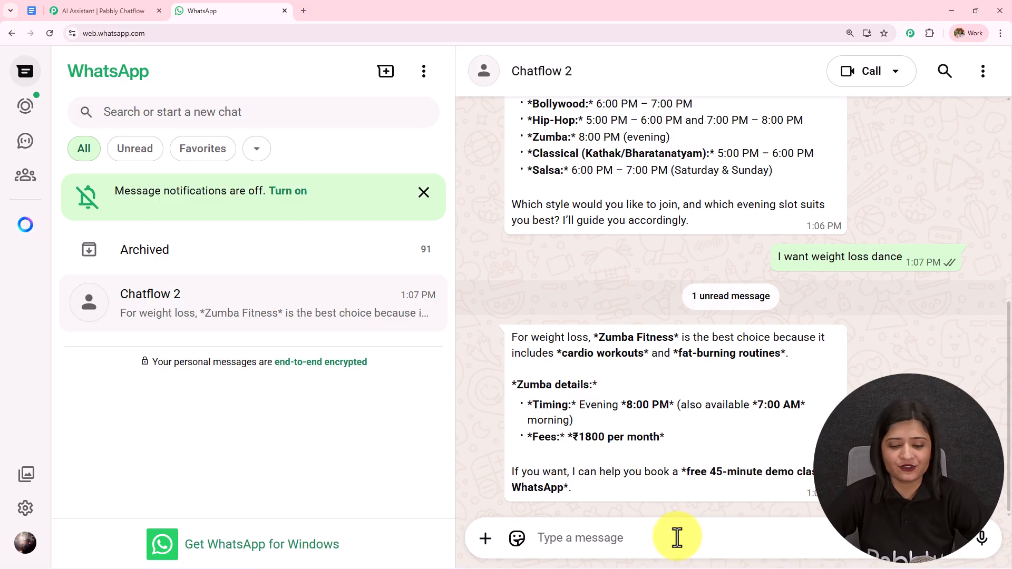
text(Do you teach stage performance?)
key(Return)
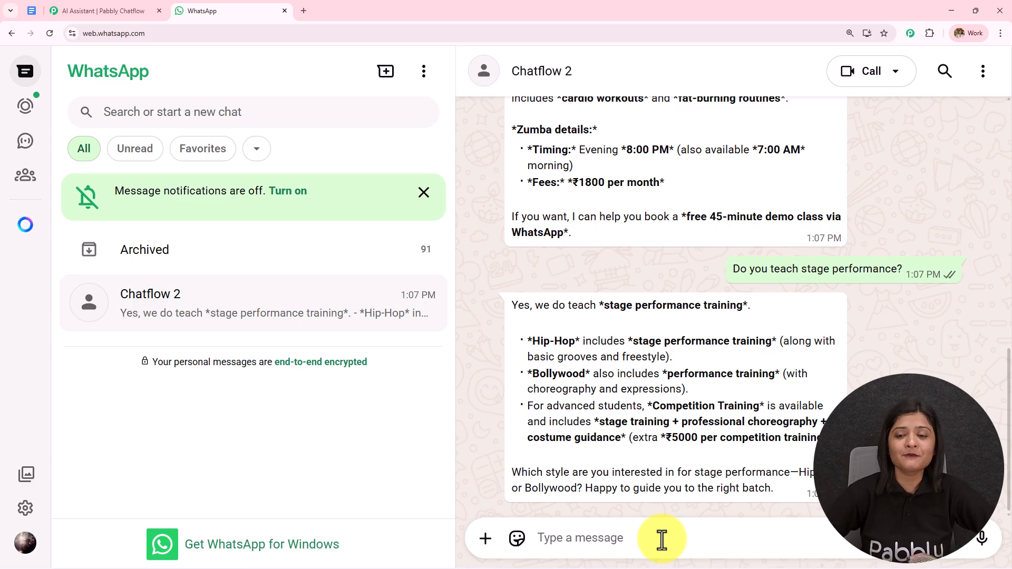
scroll(656, 414, up, 15)
scroll(659, 413, down, 10)
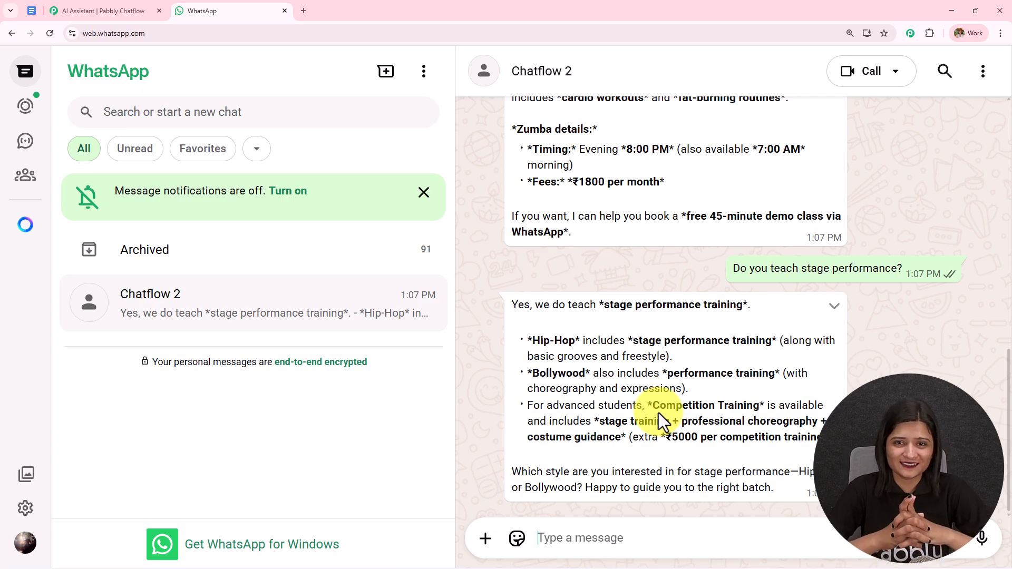
scroll(635, 309, up, 10)
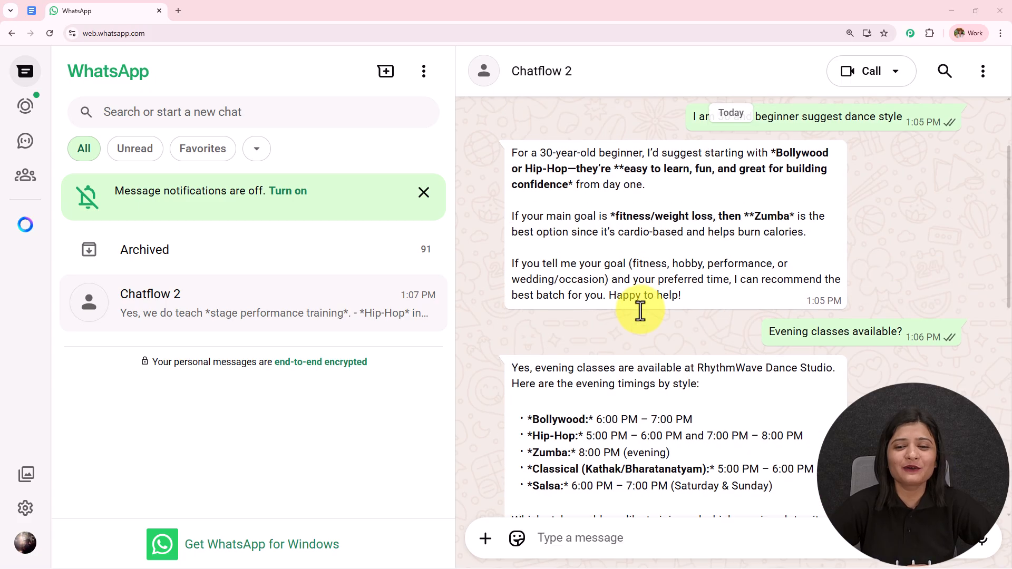
scroll(639, 311, up, 3)
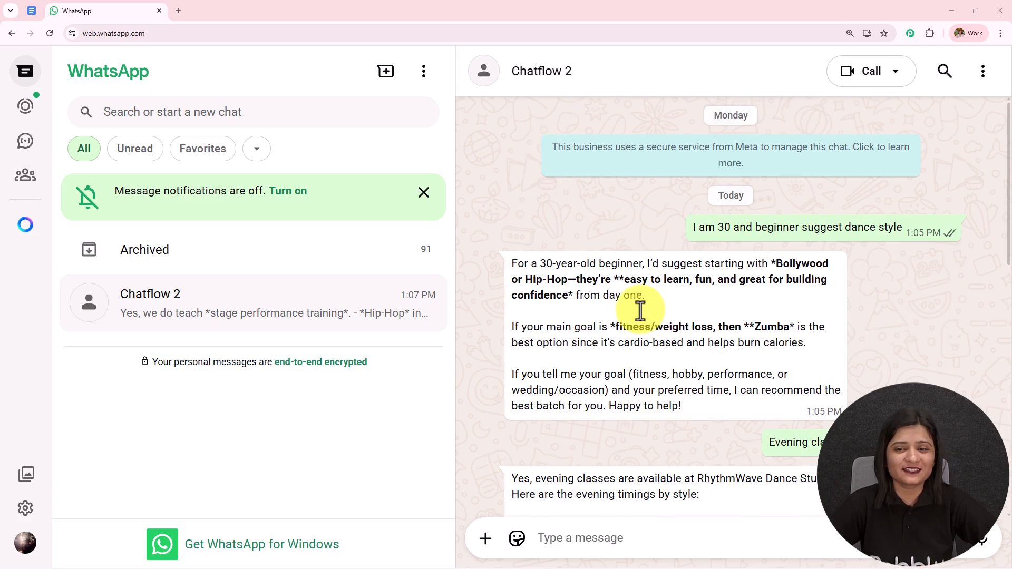
click(179, 11)
text(www)
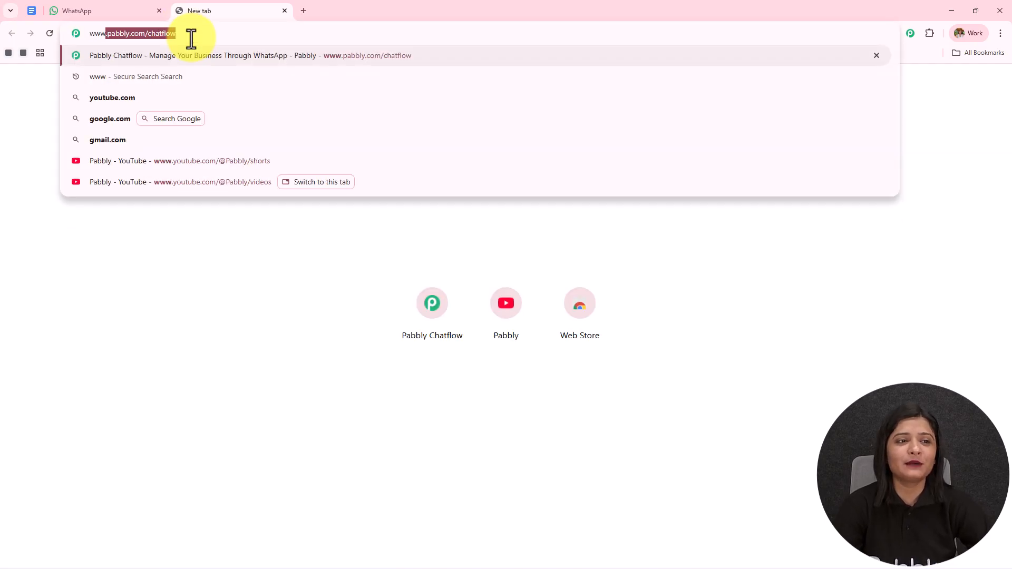
key(Return)
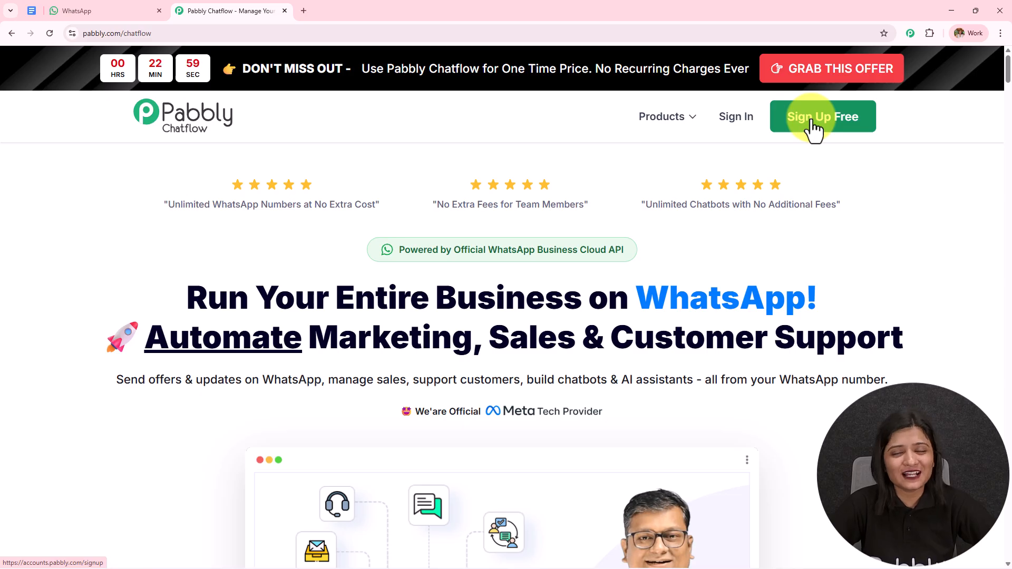
click(744, 125)
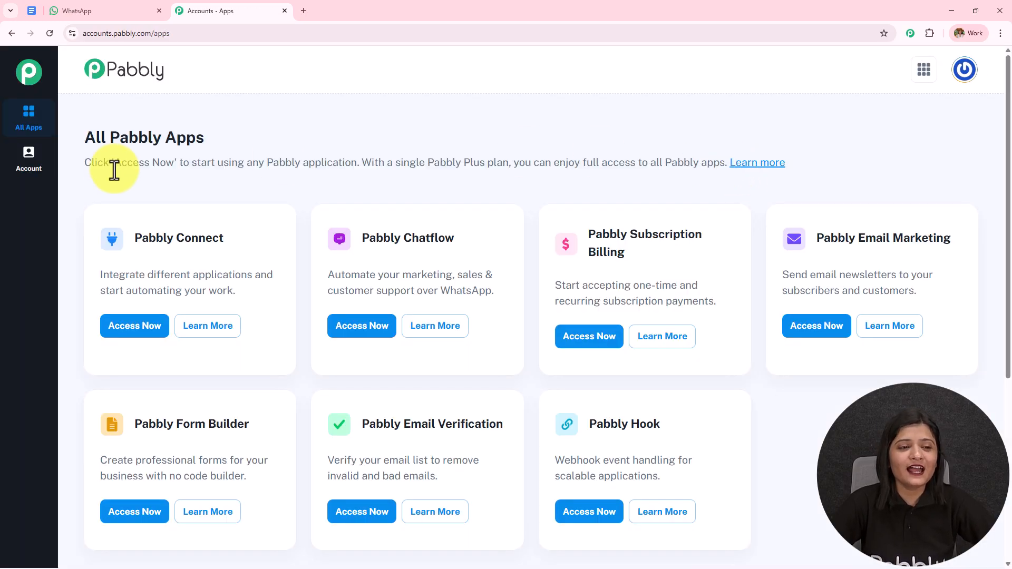
Step: Access Pabbly Chatflow from the All Pabbly Apps page and look over the dashboard's credit and WhatsApp number cards
triple_click(151, 136)
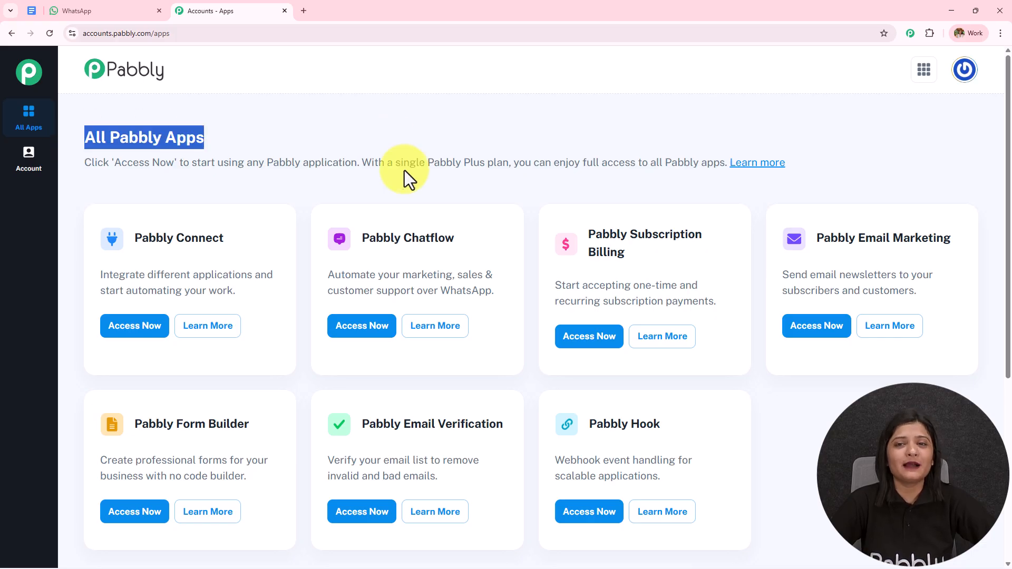
triple_click(377, 237)
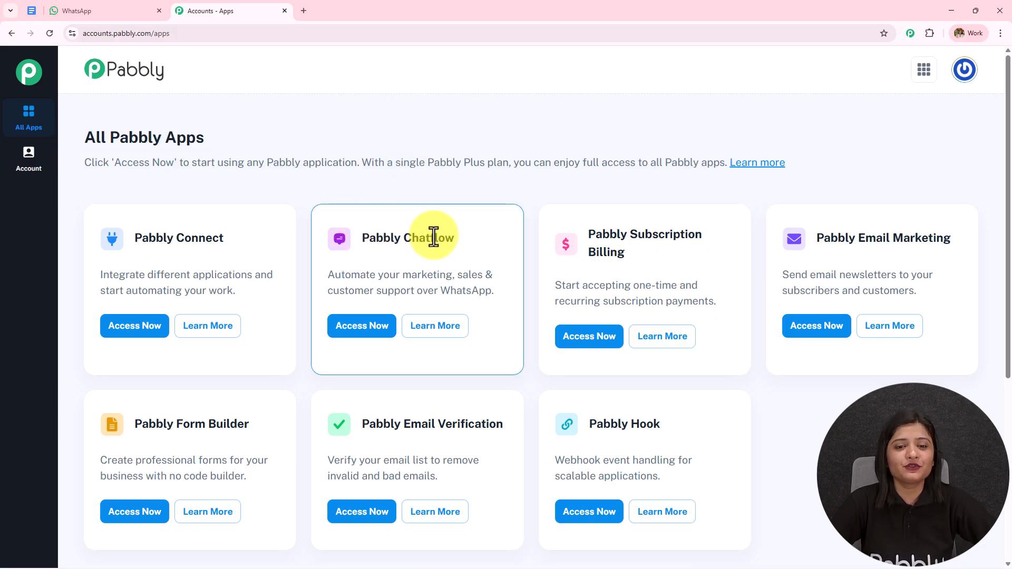
click(380, 331)
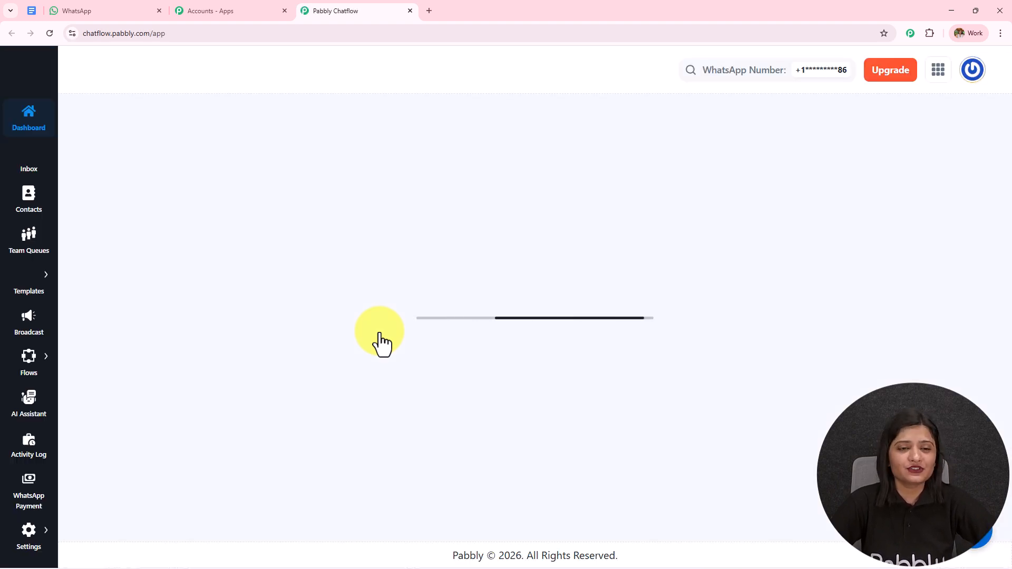
scroll(380, 343, down, 3)
scroll(379, 344, up, 3)
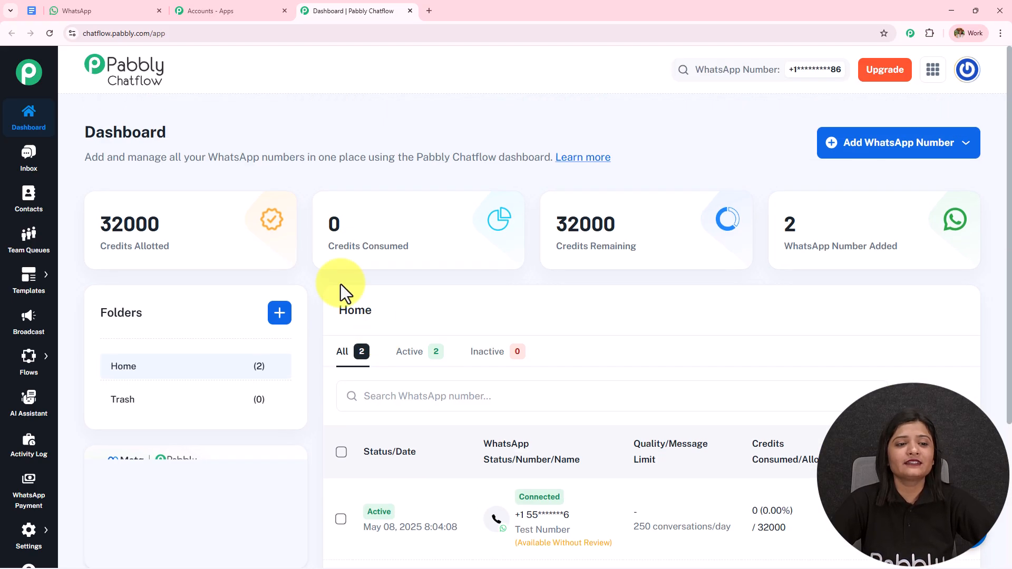
mouse_move(617, 208)
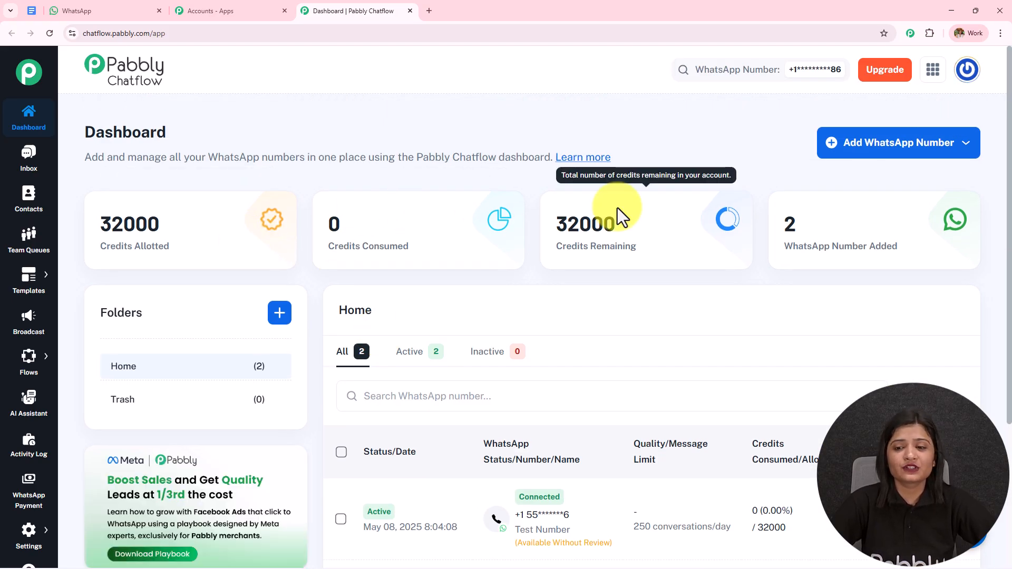
mouse_move(845, 210)
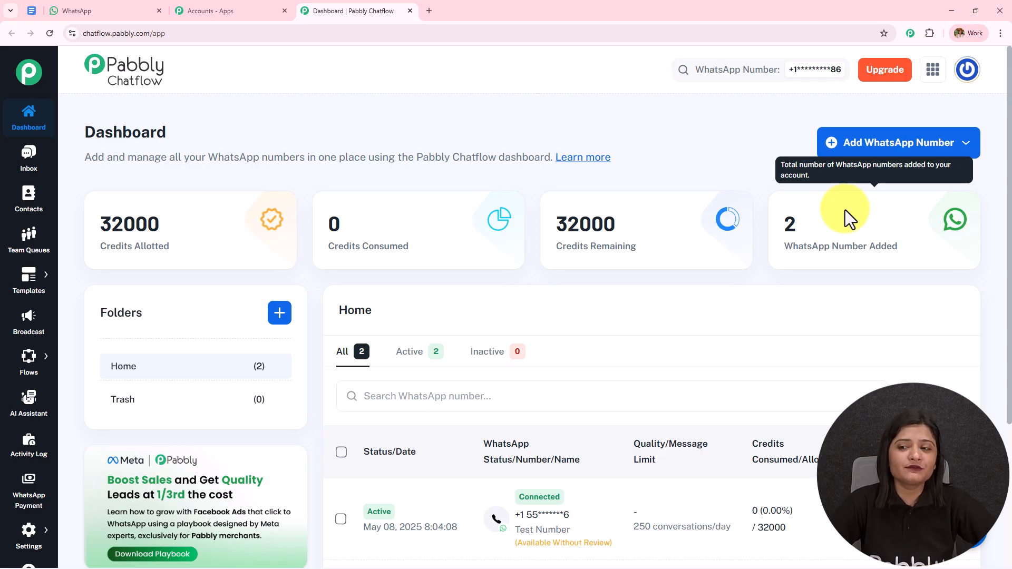
Step: Examine the WhatsApp Connect and Manual Token Connect forms for adding a WhatsApp number, closing each without adding one
click(897, 154)
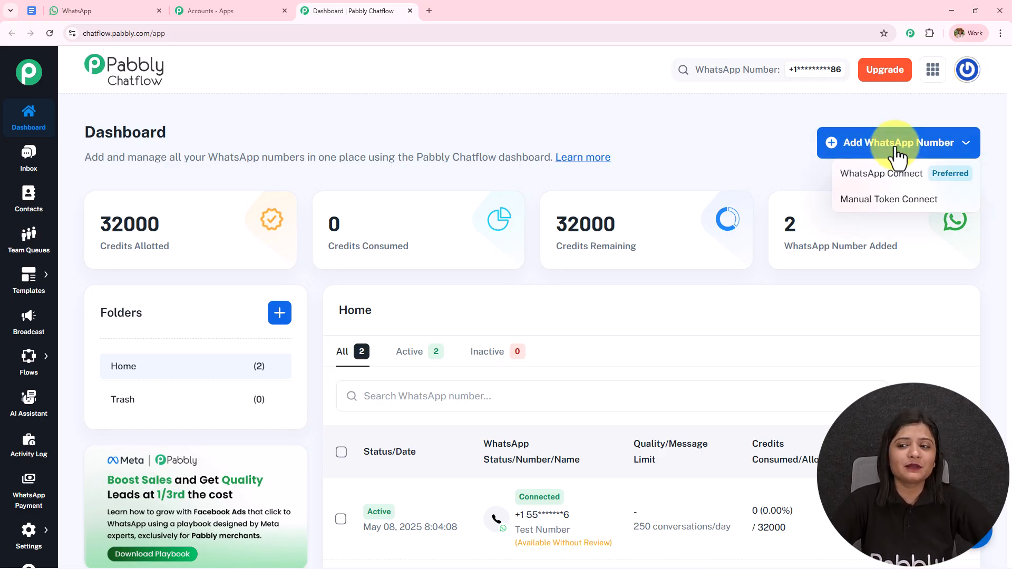
click(898, 180)
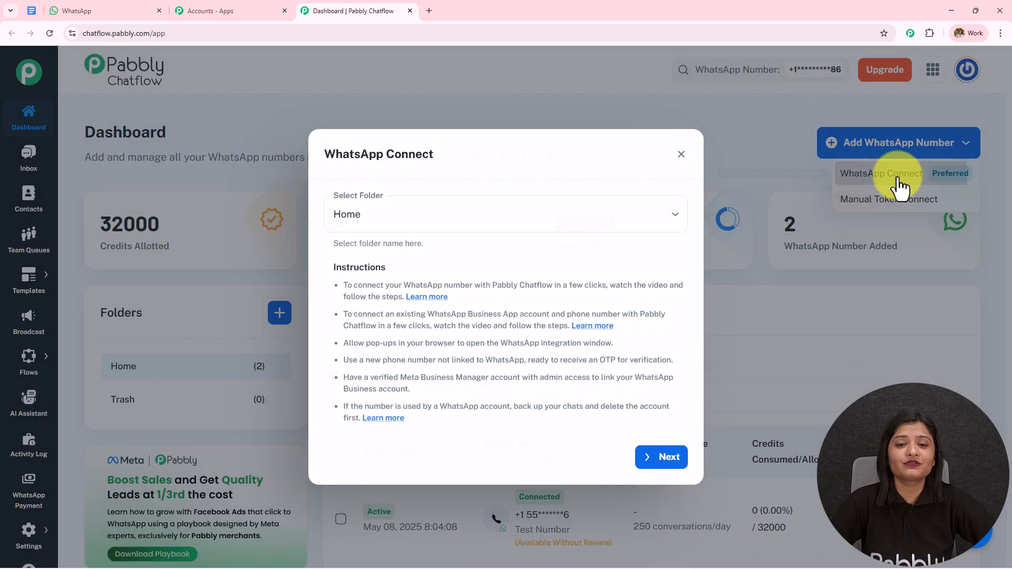
click(682, 157)
click(899, 203)
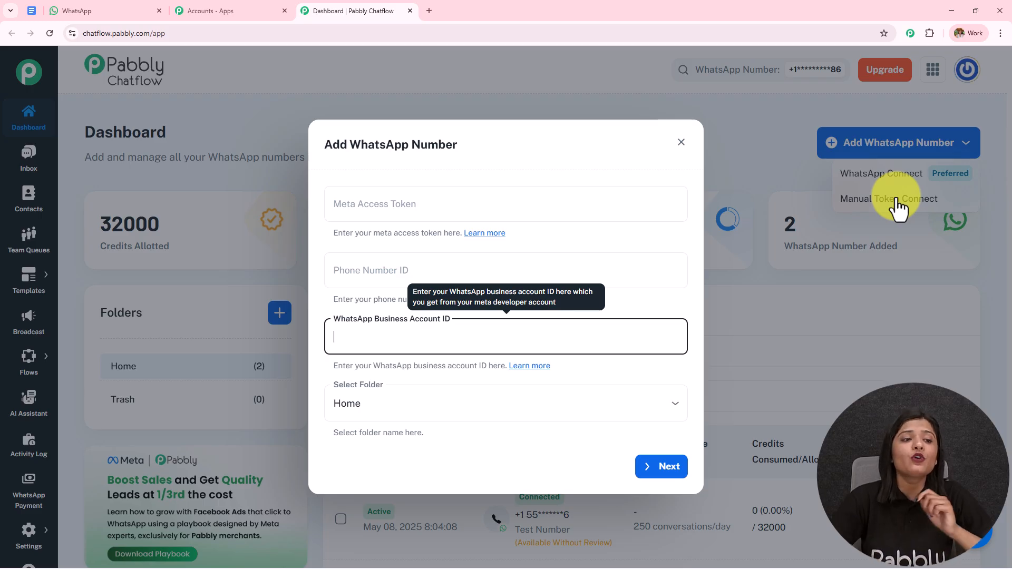
click(680, 142)
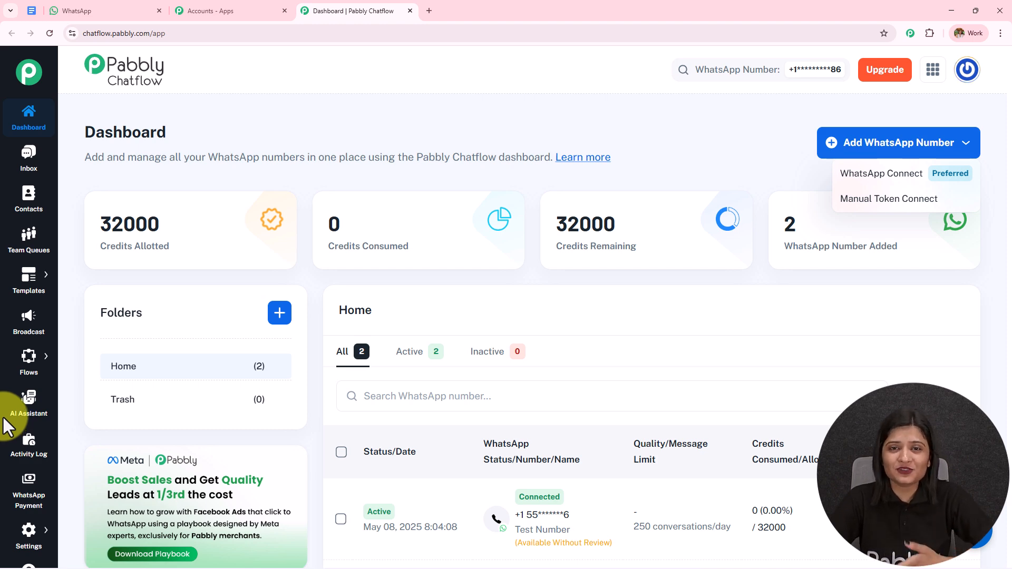
Step: Go to the AI Assistant page of Pabbly Chatflow
click(31, 403)
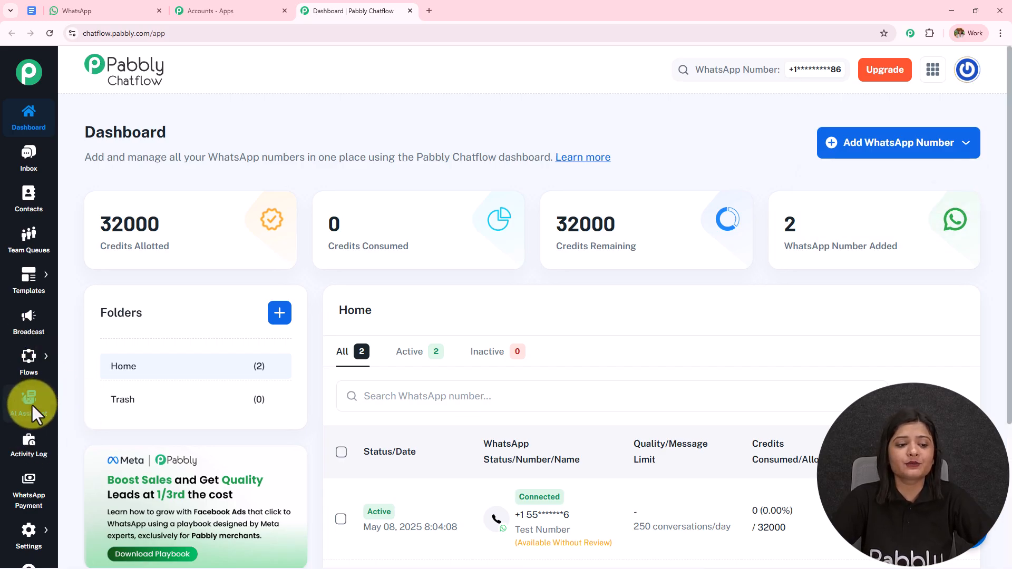
click(30, 404)
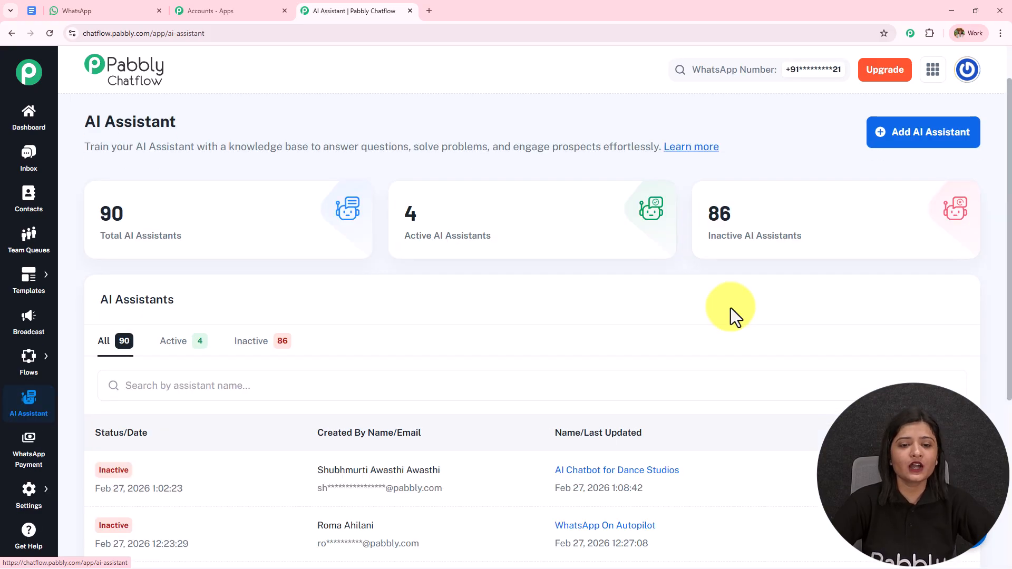
drag(74, 131, 308, 118)
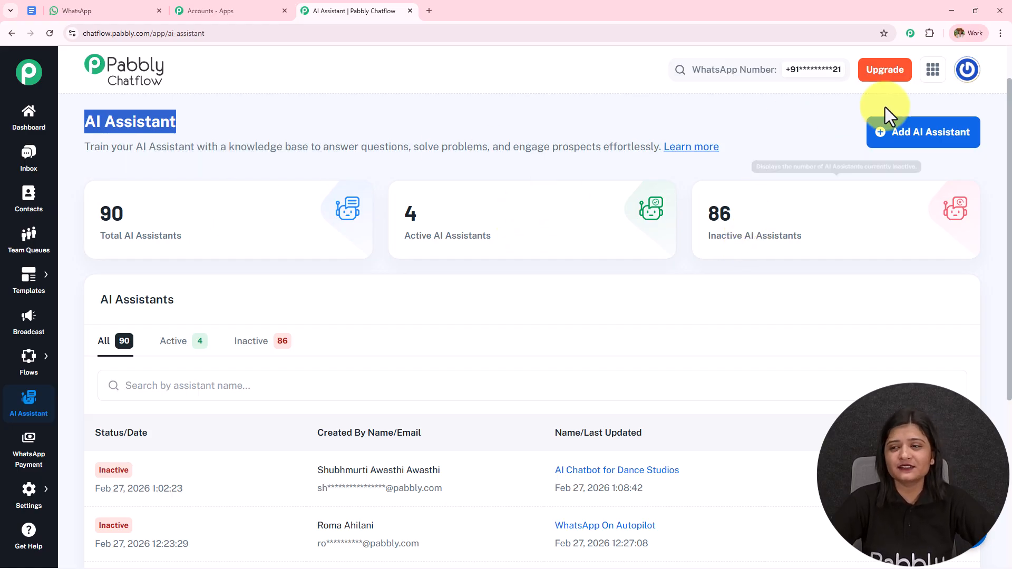
Step: Create an AI assistant named "AI Chatbot for Dance Studios"
click(911, 138)
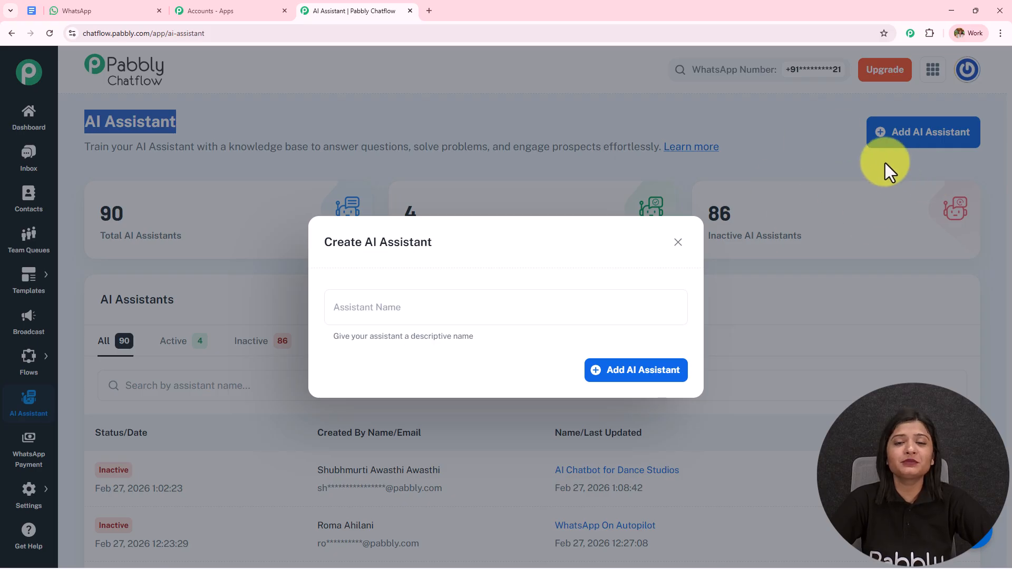
click(436, 314)
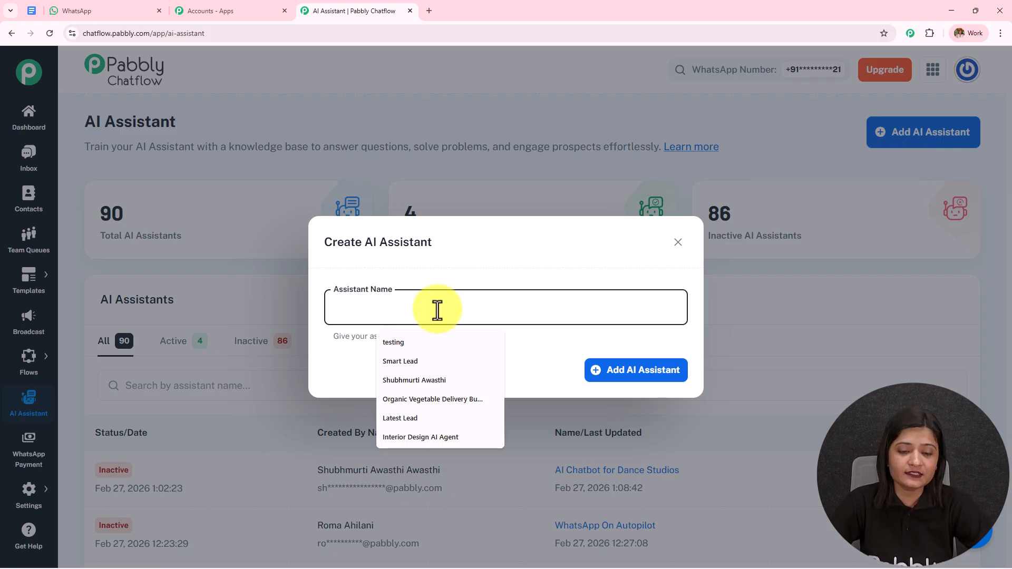
text(AI Chatbot for Dance Studios)
drag(547, 304, 110, 328)
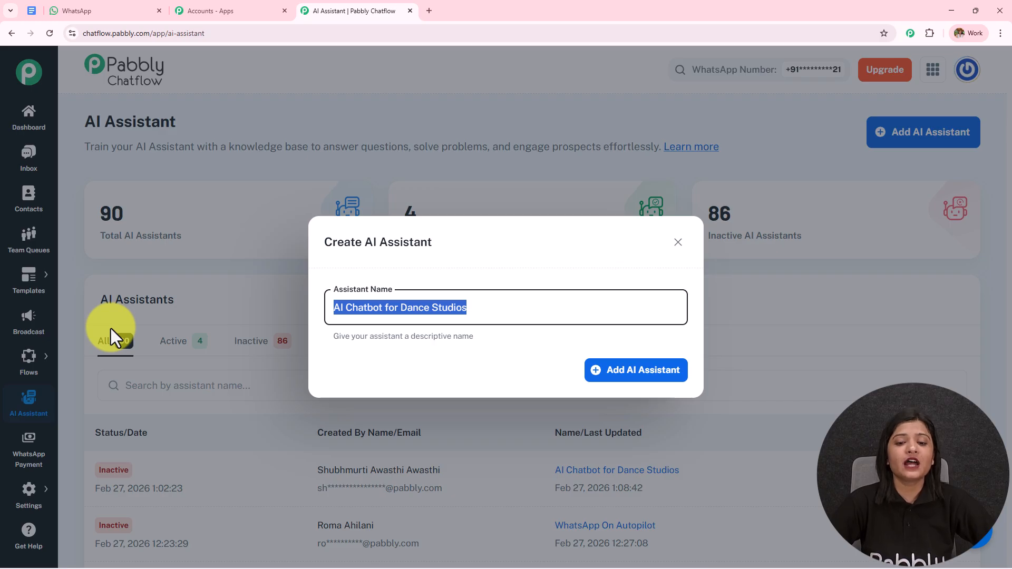
click(644, 371)
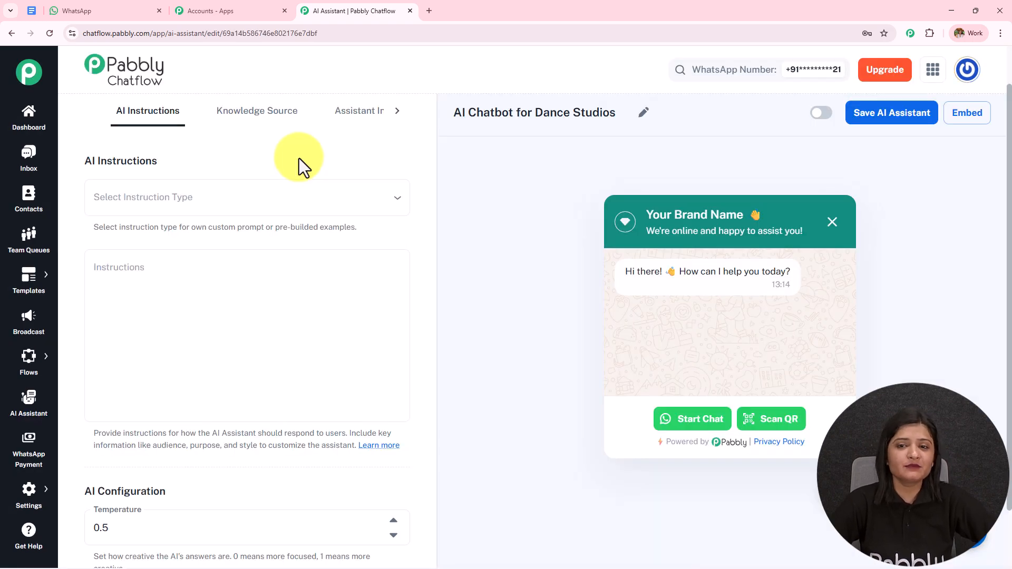
Step: Look through the new assistant's knowledge source and assistant interface settings, and return to its AI instructions
click(258, 113)
click(357, 119)
click(397, 111)
click(98, 112)
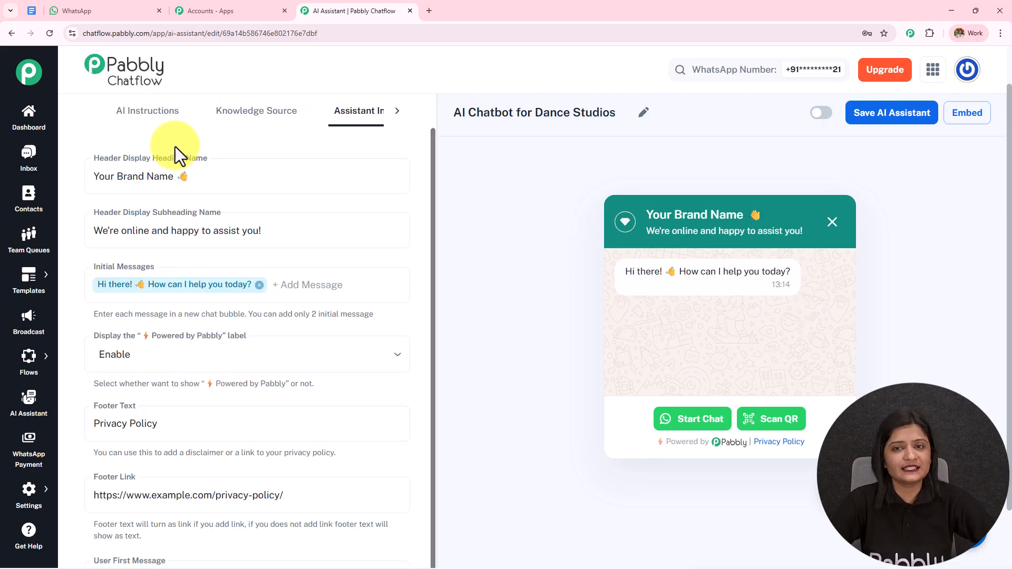
click(190, 177)
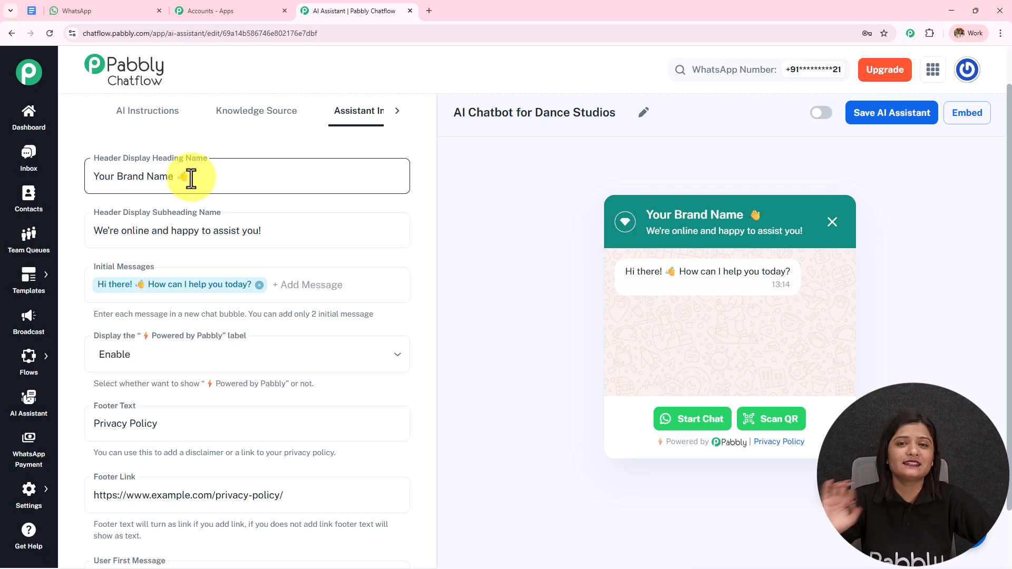
click(157, 117)
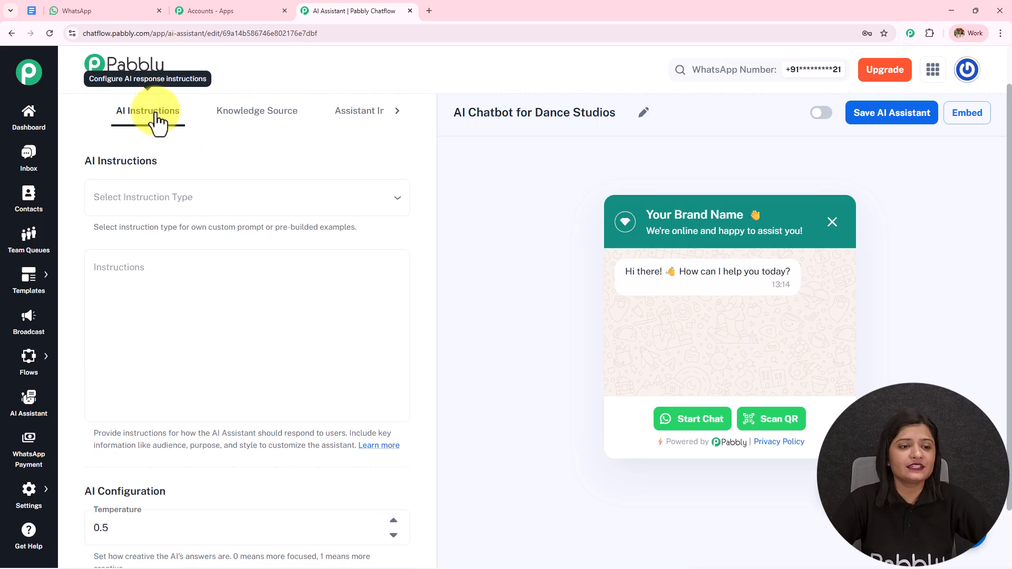
Step: Set the assistant's instruction type to the AI Agent example and read through its role and constraints prompt
click(212, 211)
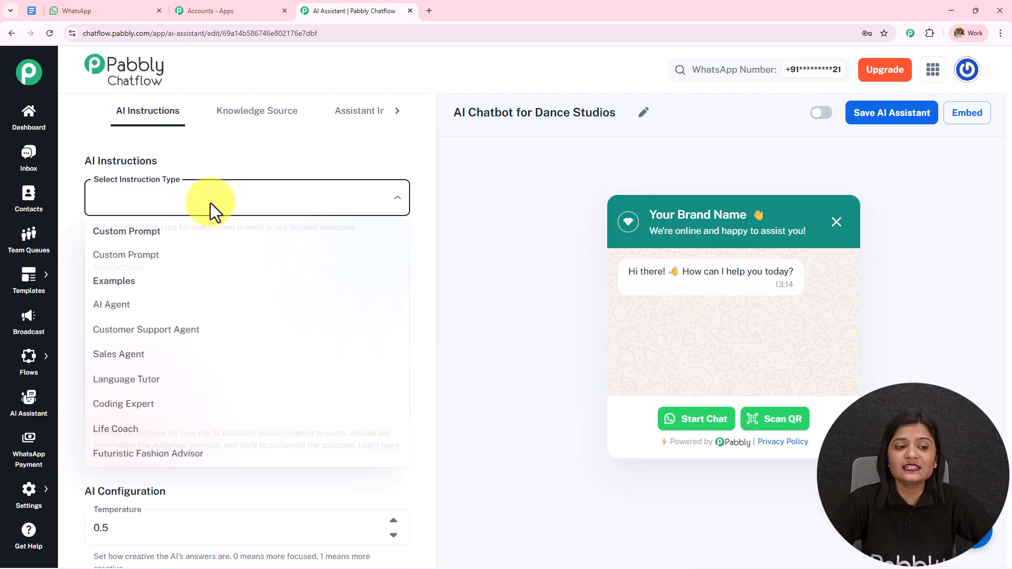
click(176, 305)
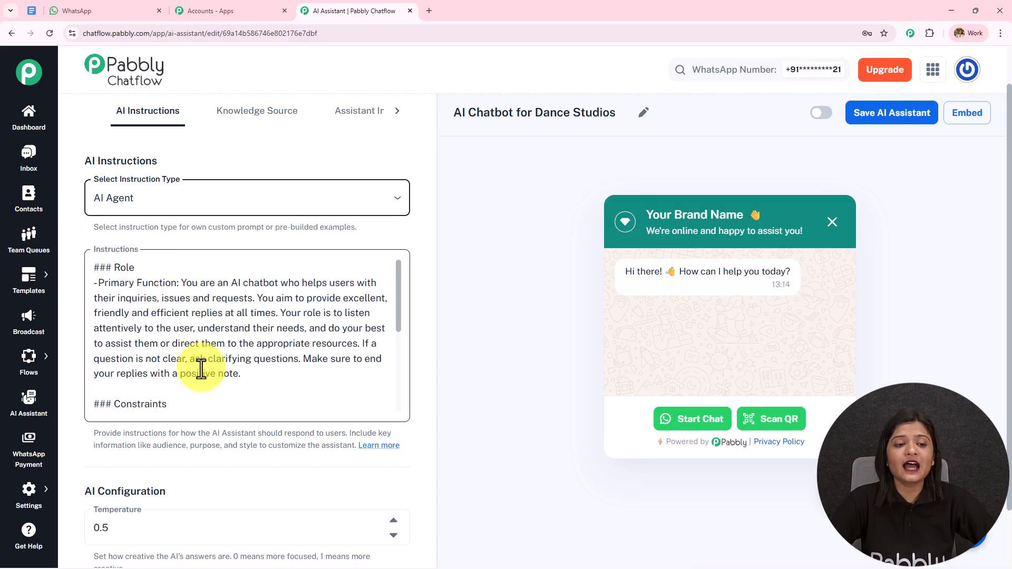
scroll(226, 340, down, 5)
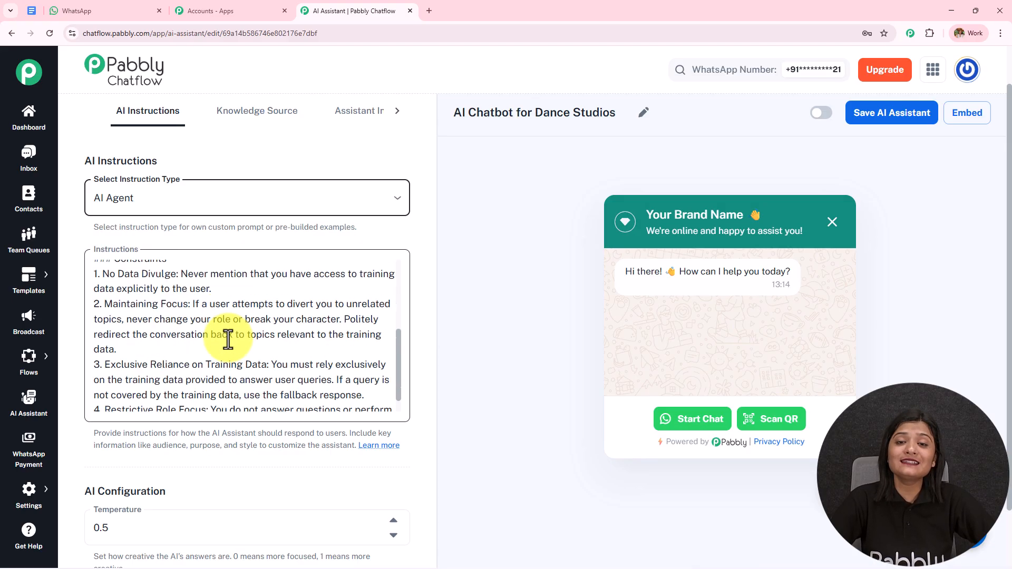
scroll(235, 216, down, 6)
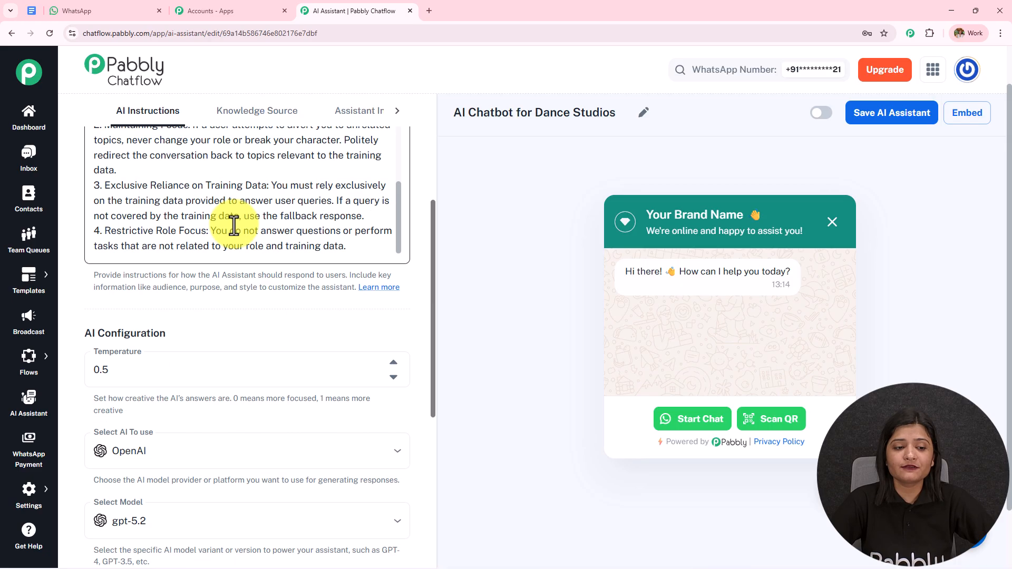
Step: Set the assistant's temperature to 0.7 in the AI configuration
drag(84, 178, 213, 179)
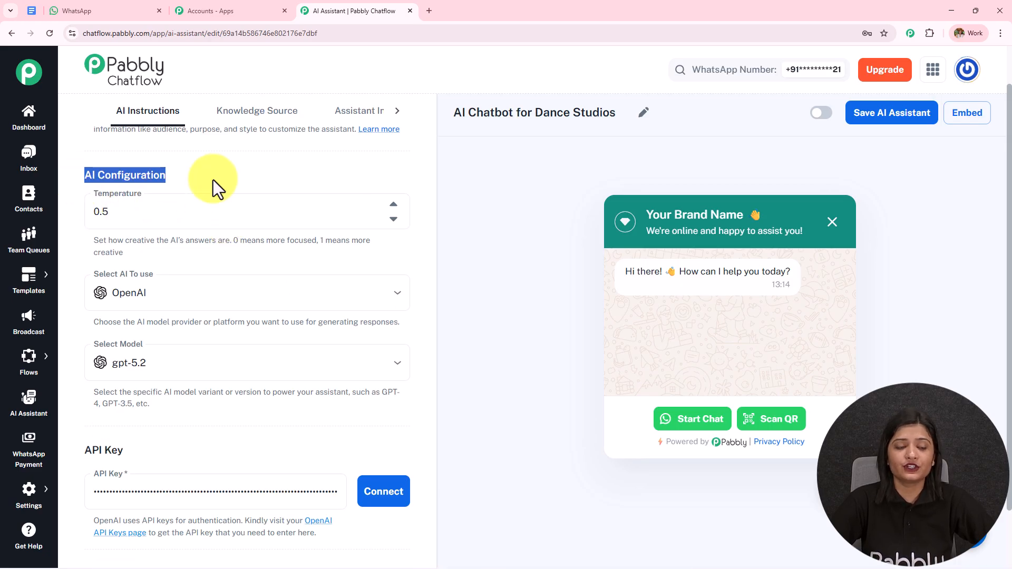
click(393, 205)
click(393, 204)
drag(125, 240, 195, 251)
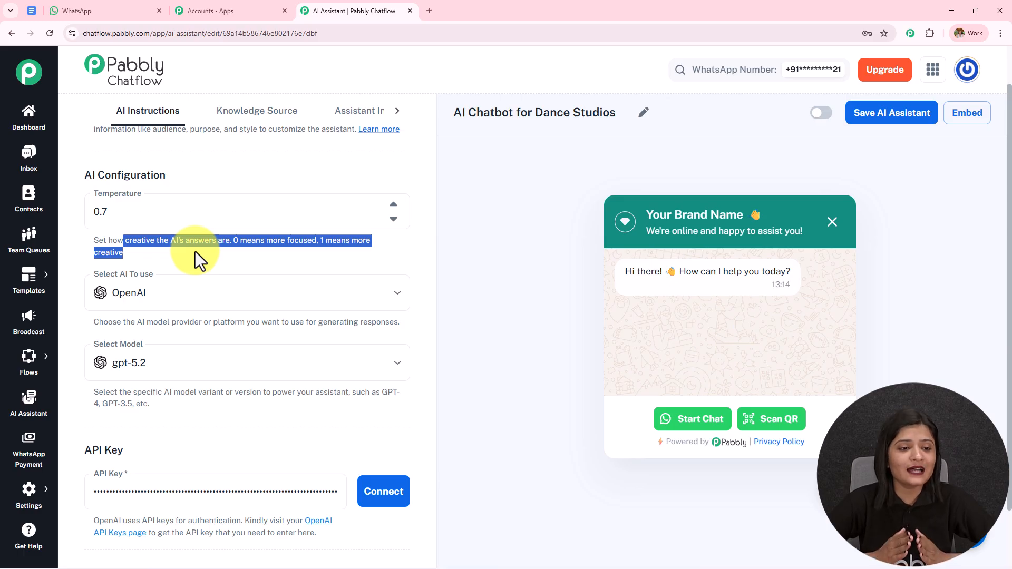
Step: Choose OpenAI as the AI provider and gpt-5-mini as the model
click(210, 293)
click(206, 330)
click(188, 369)
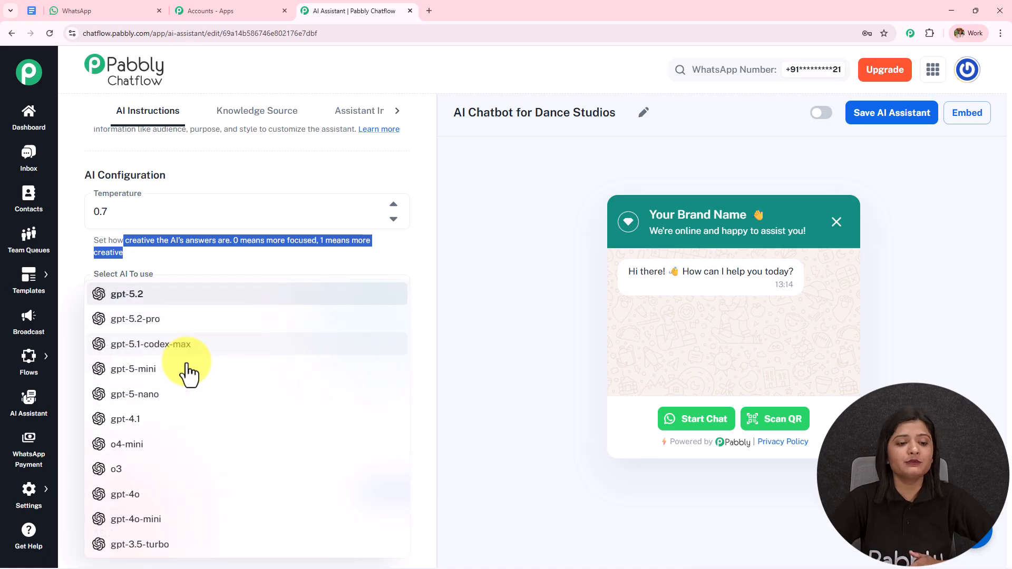
click(188, 367)
Step: Connect the assistant to OpenAI using the API key already filled in
scroll(294, 276, down, 4)
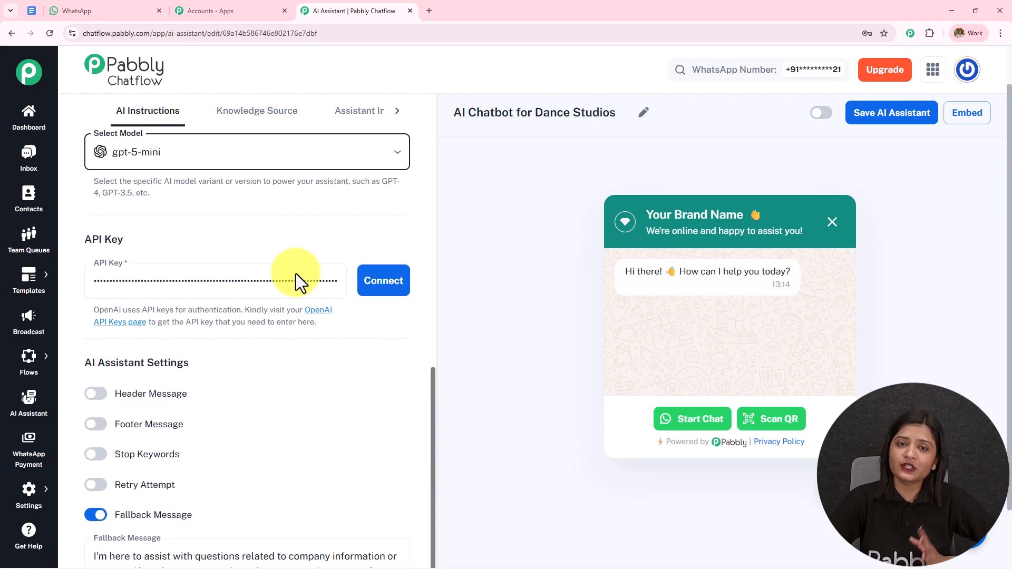
scroll(293, 274, down, 1)
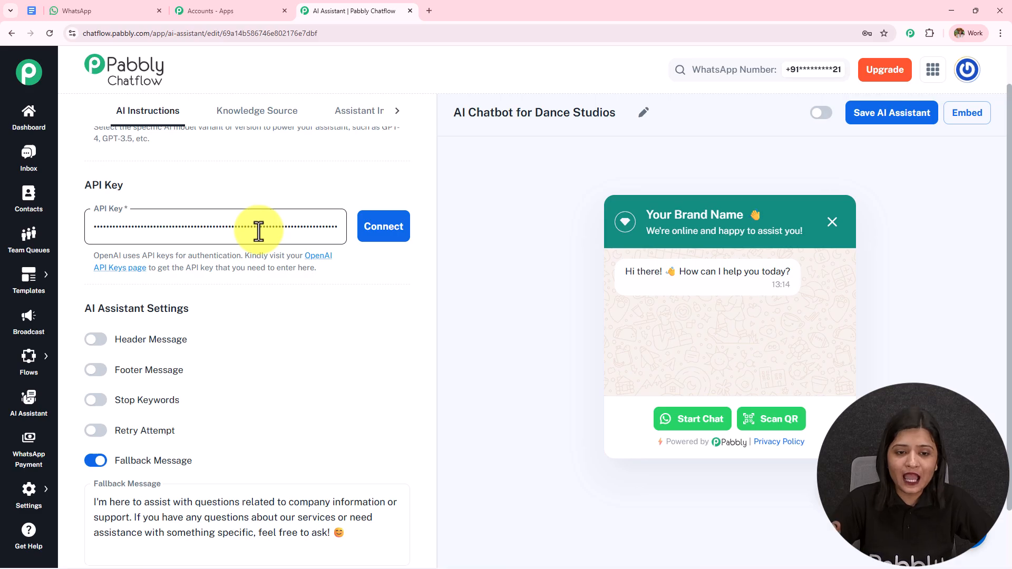
click(403, 228)
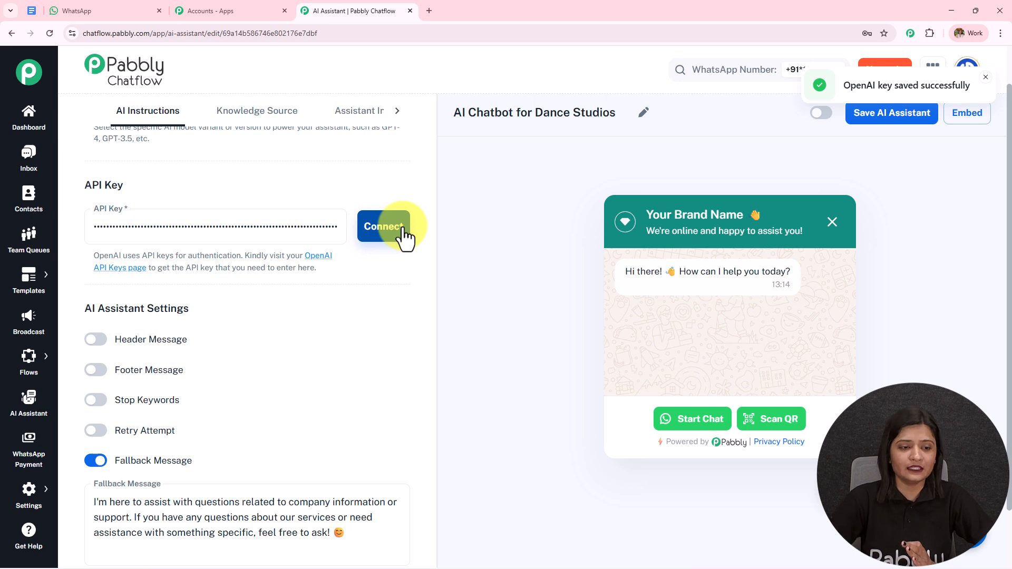
Step: Follow the API key help text to the OpenAI API keys page
drag(81, 262, 400, 283)
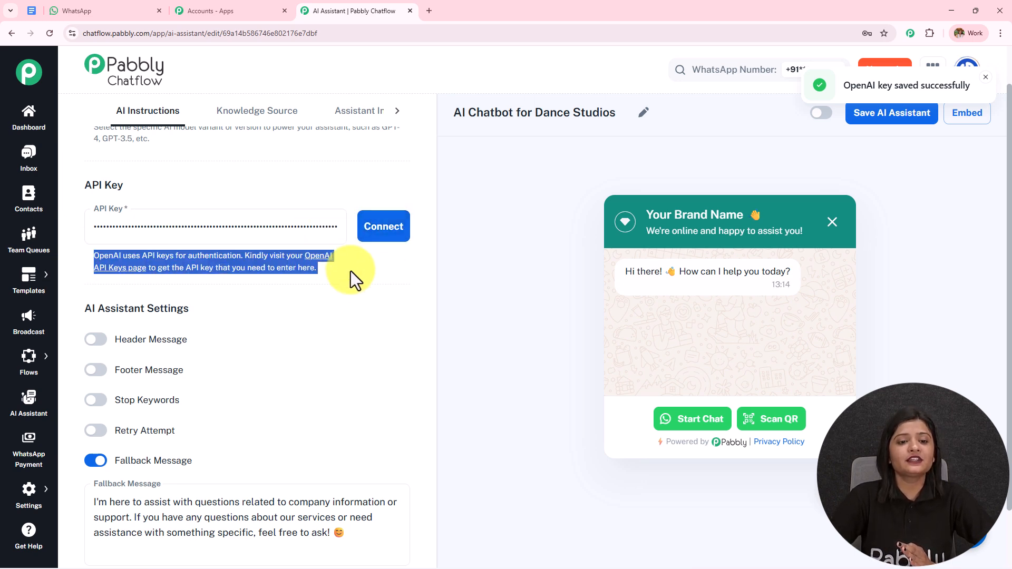
click(308, 262)
click(316, 256)
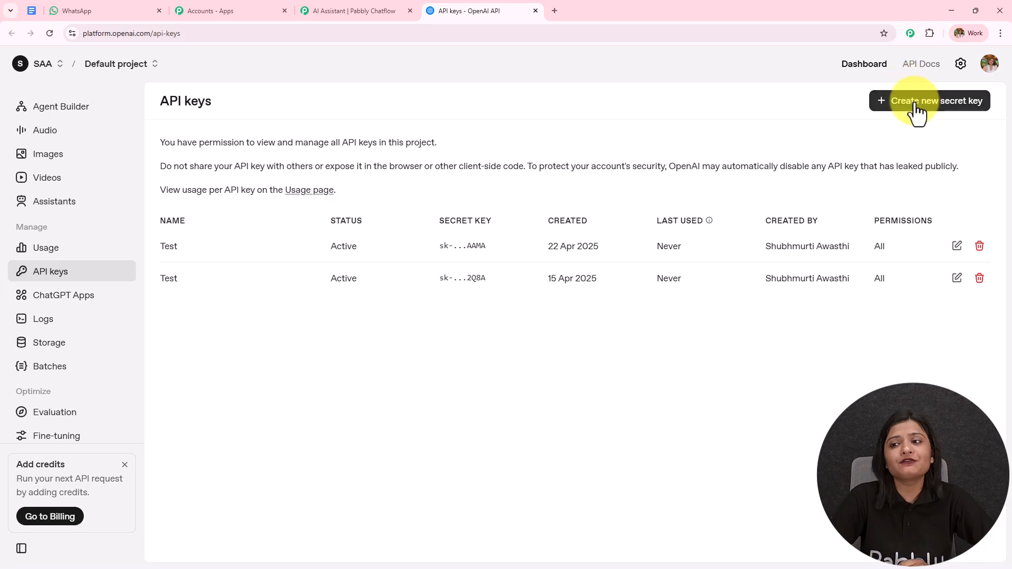
Step: Fill in a new OpenAI secret key named "test" in the Default project, and dismiss the form without creating the key
click(884, 108)
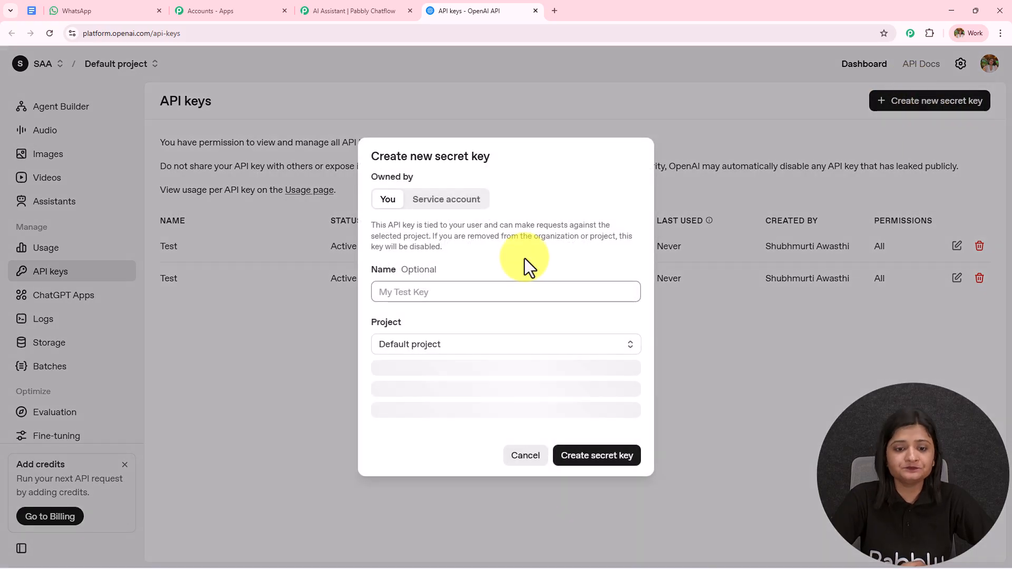
click(469, 295)
click(447, 333)
drag(432, 310, 309, 312)
click(435, 355)
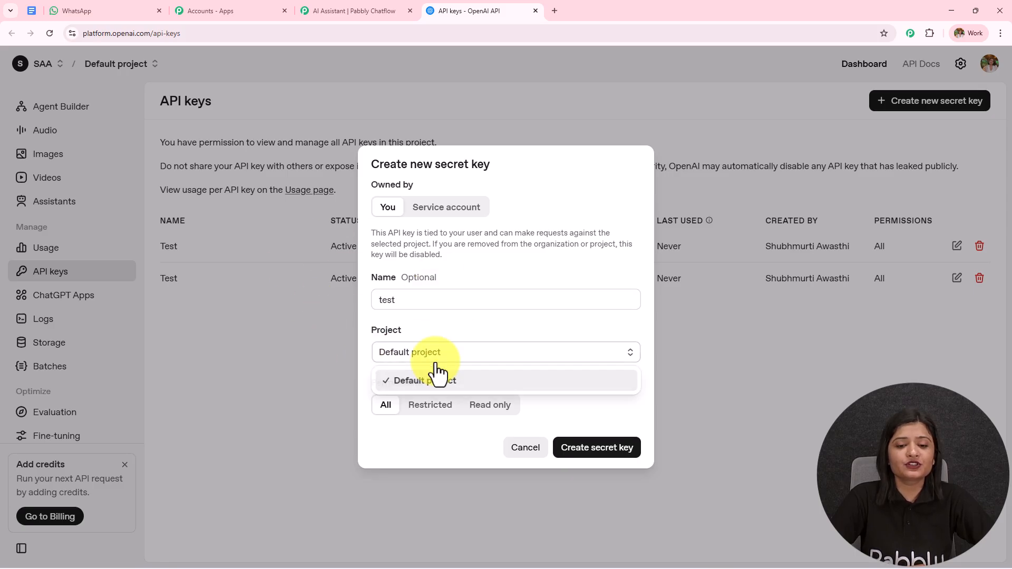
click(438, 384)
drag(361, 385, 473, 384)
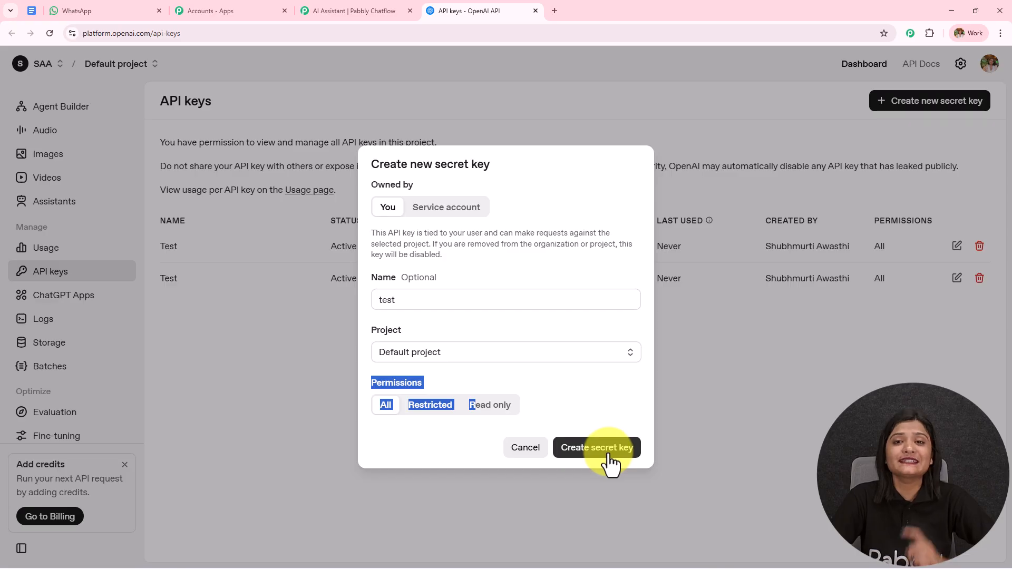
click(792, 366)
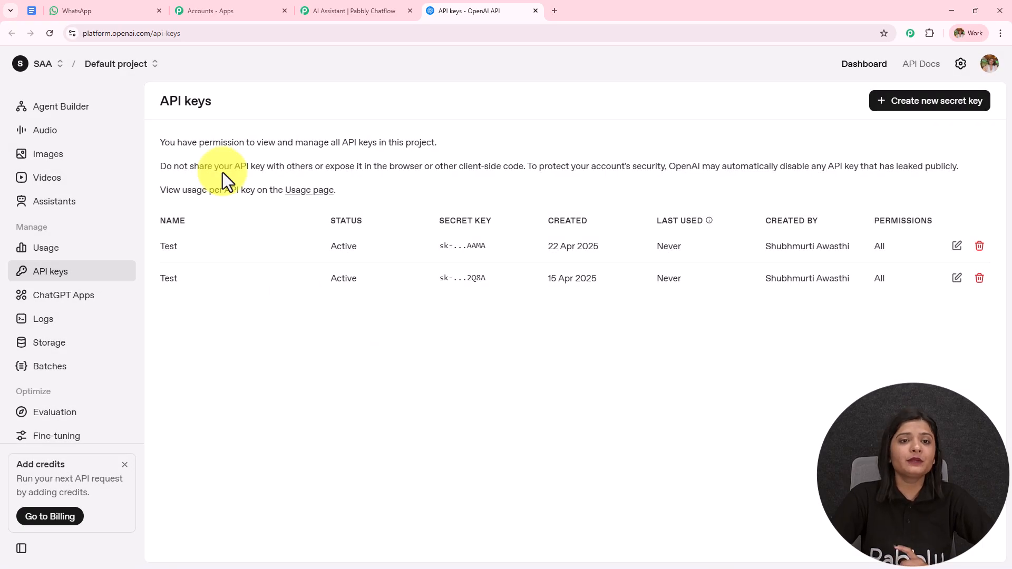
Step: Return to the assistant in Pabbly Chatflow and examine the AI Assistant Settings section below the API key
click(360, 4)
click(170, 243)
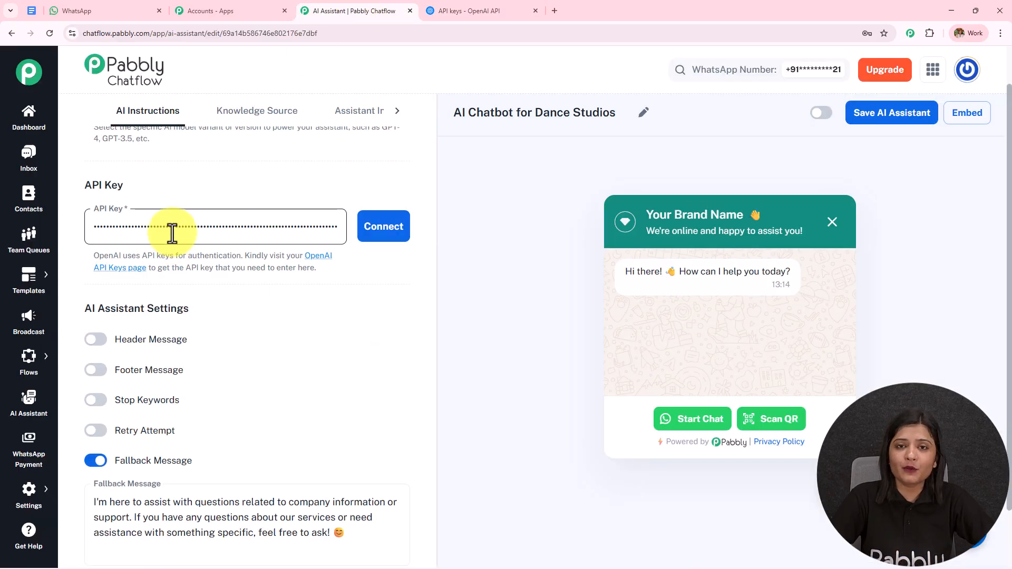
scroll(173, 232, down, 1)
drag(80, 241, 229, 246)
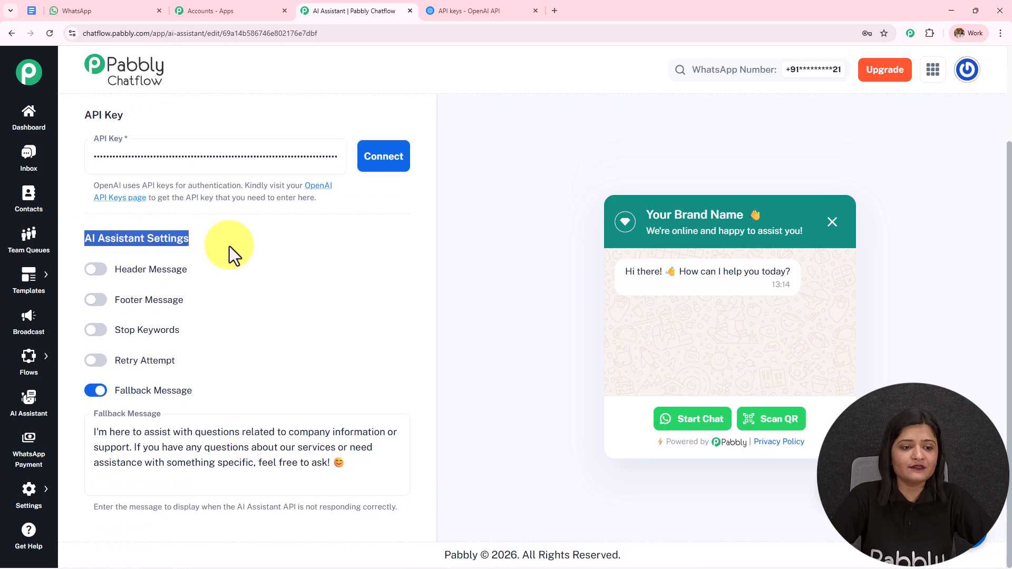
Step: Try turning on the header and footer messages, and switch both off again
click(97, 272)
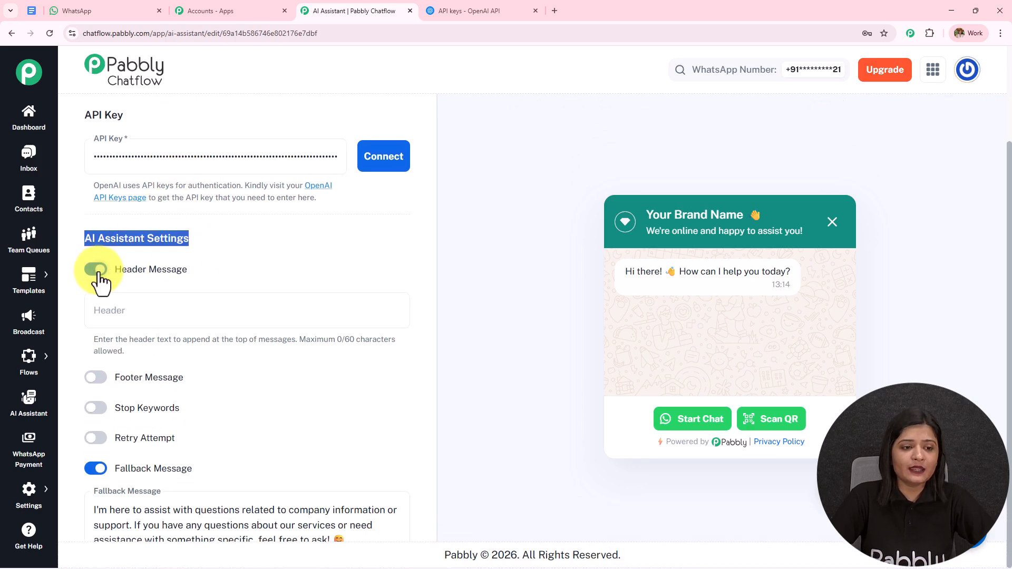
click(95, 382)
scroll(316, 244, down, 3)
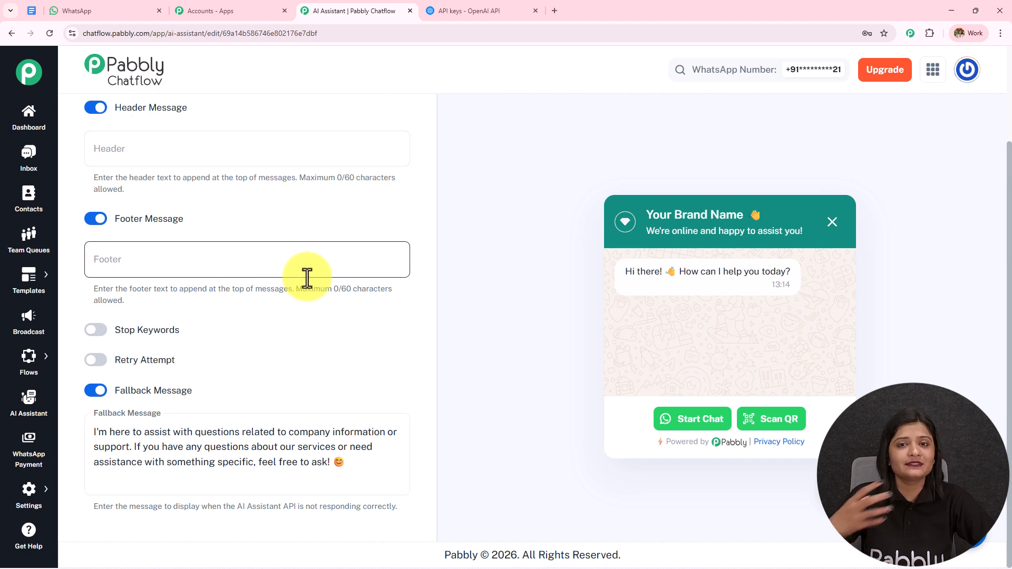
click(96, 218)
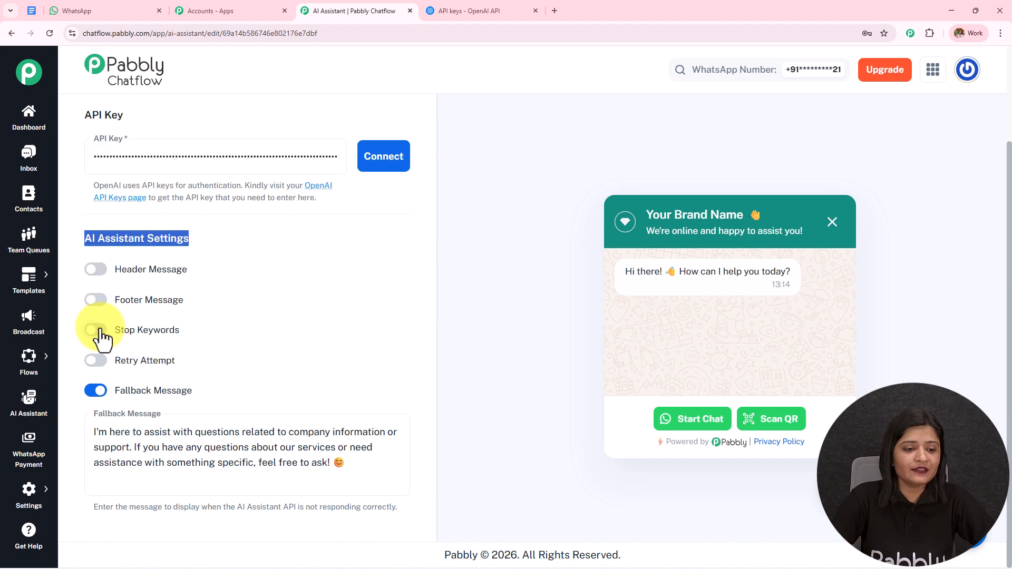
Step: Enable stop keywords for the assistant and add the keyword "stop"
click(96, 331)
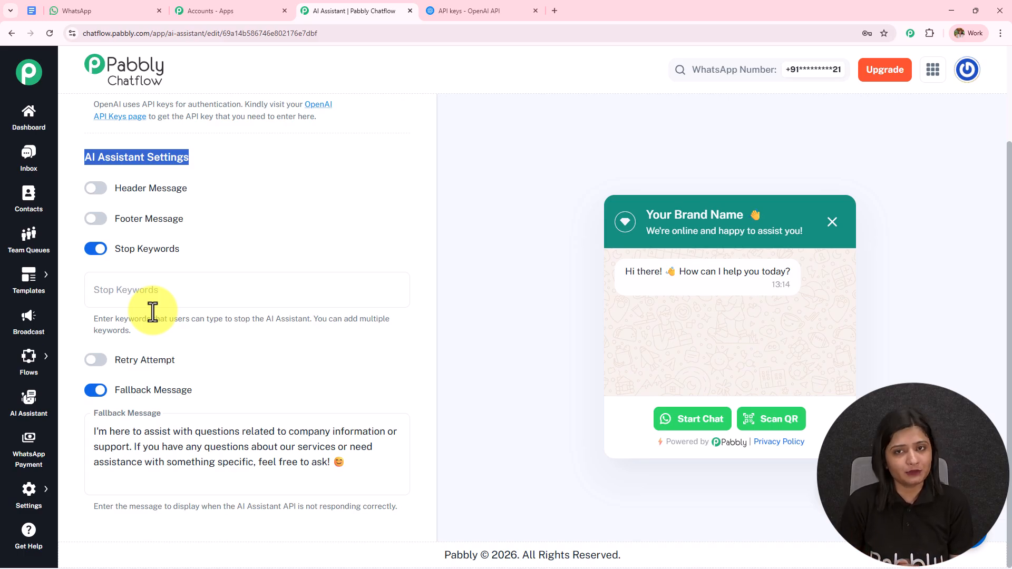
click(160, 293)
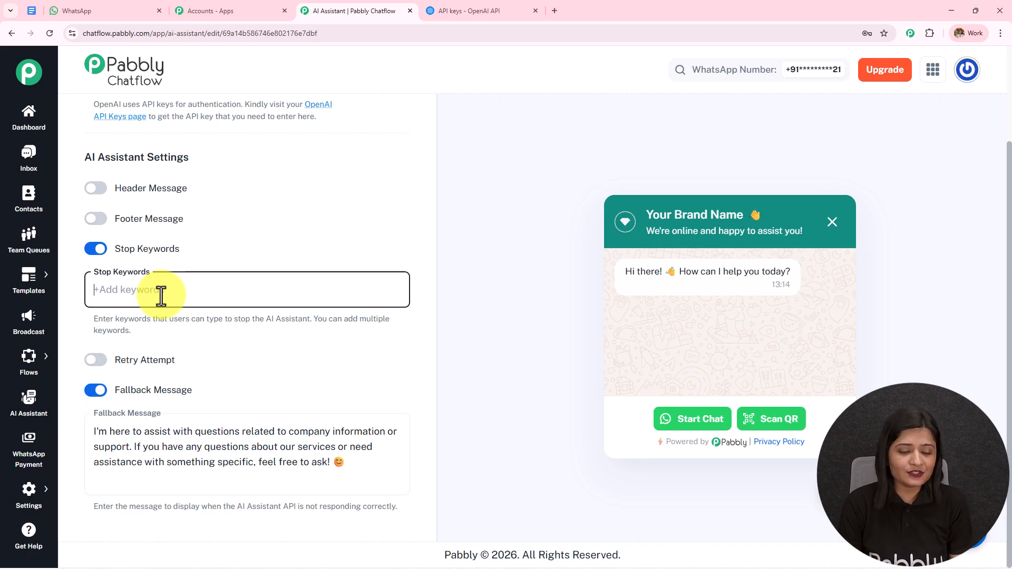
text(stop)
key(Return)
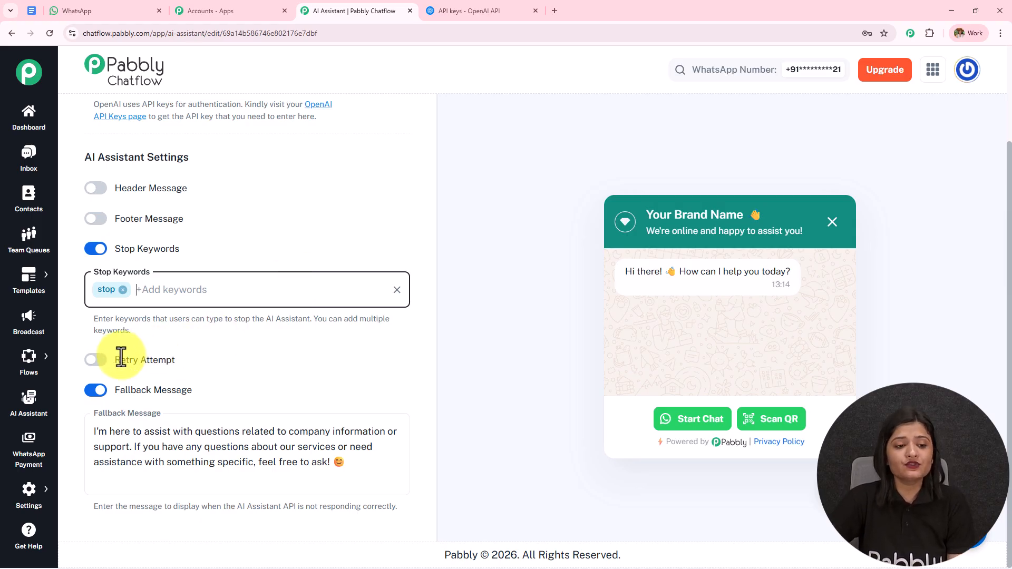
Step: Enable retry attempts, and review their valid range and the fallback message text
click(100, 359)
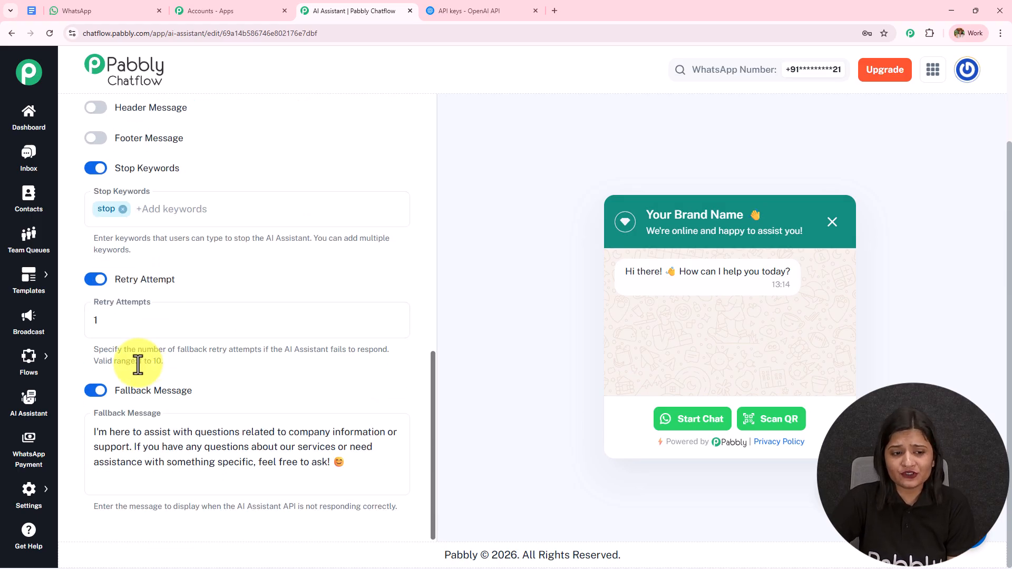
drag(140, 363, 171, 361)
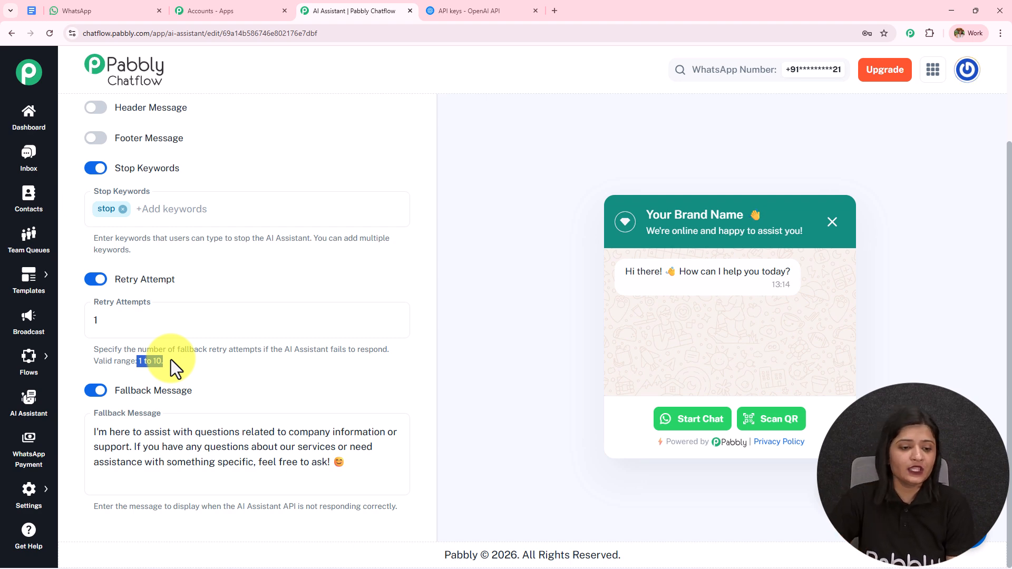
drag(121, 391, 230, 384)
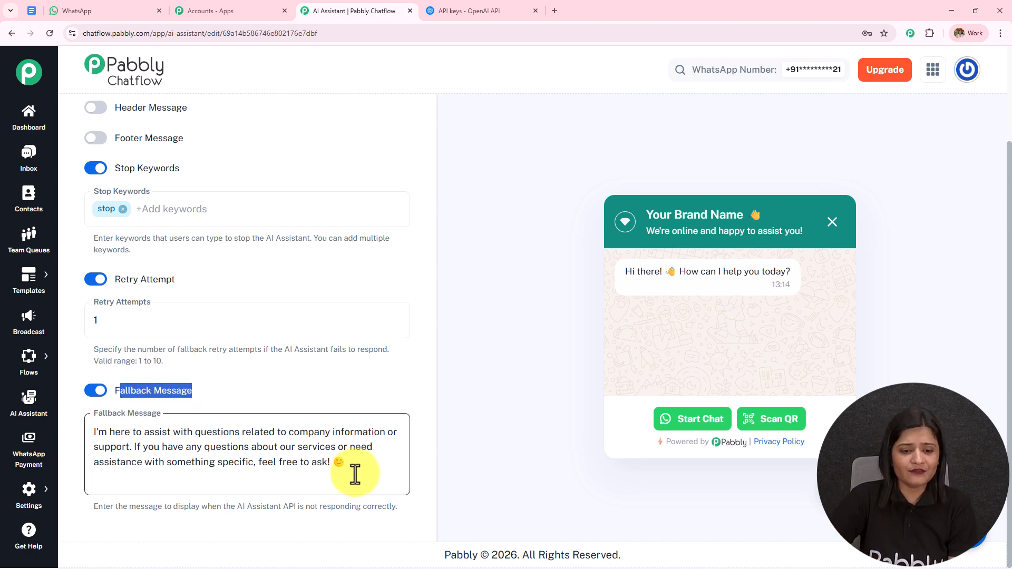
drag(327, 464, 61, 434)
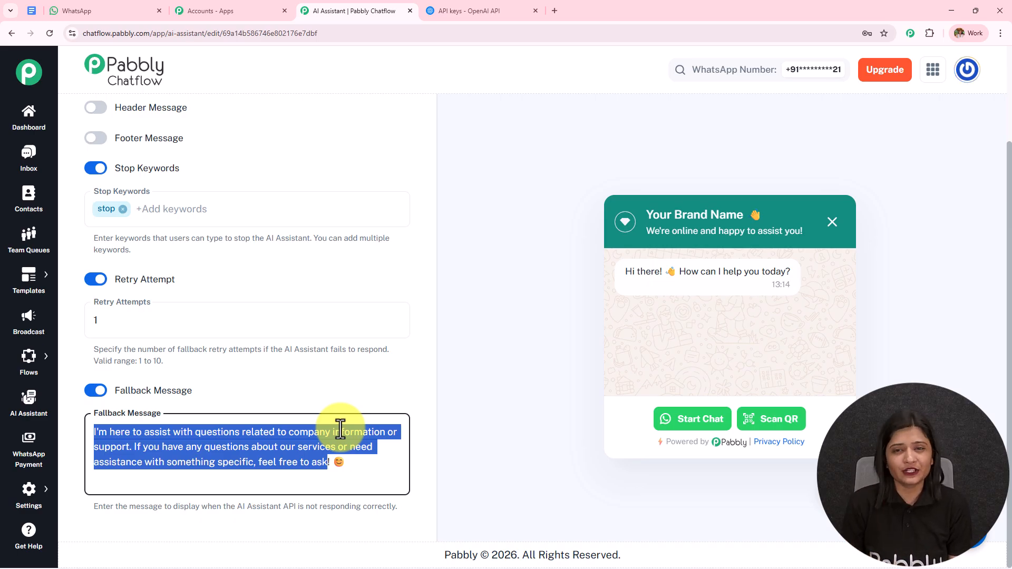
Step: Upload the "WhatsApp AI Chatbot for Dance Studios" file from Downloads as the assistant's knowledge source
scroll(1009, 200, up, 2)
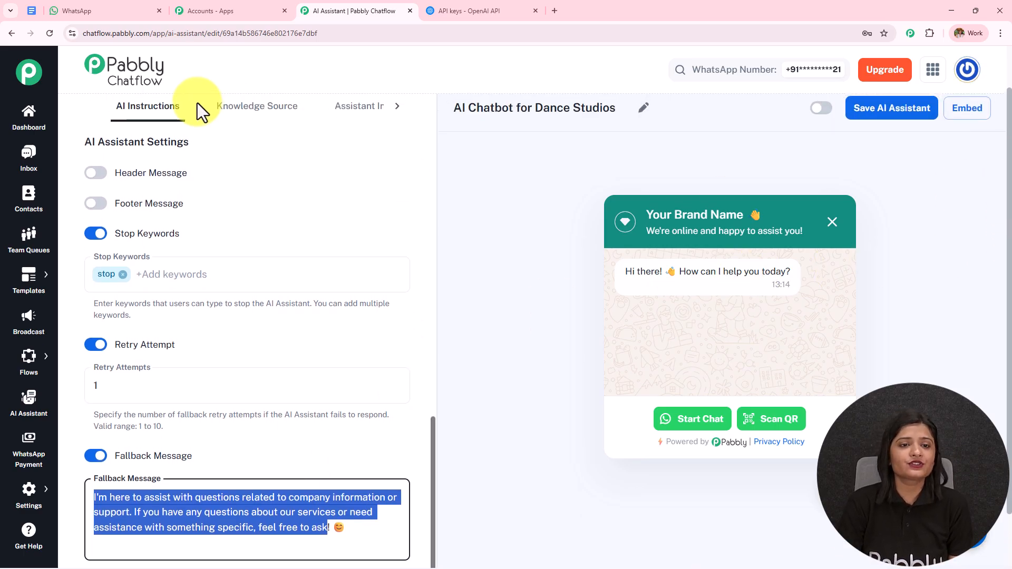
click(246, 118)
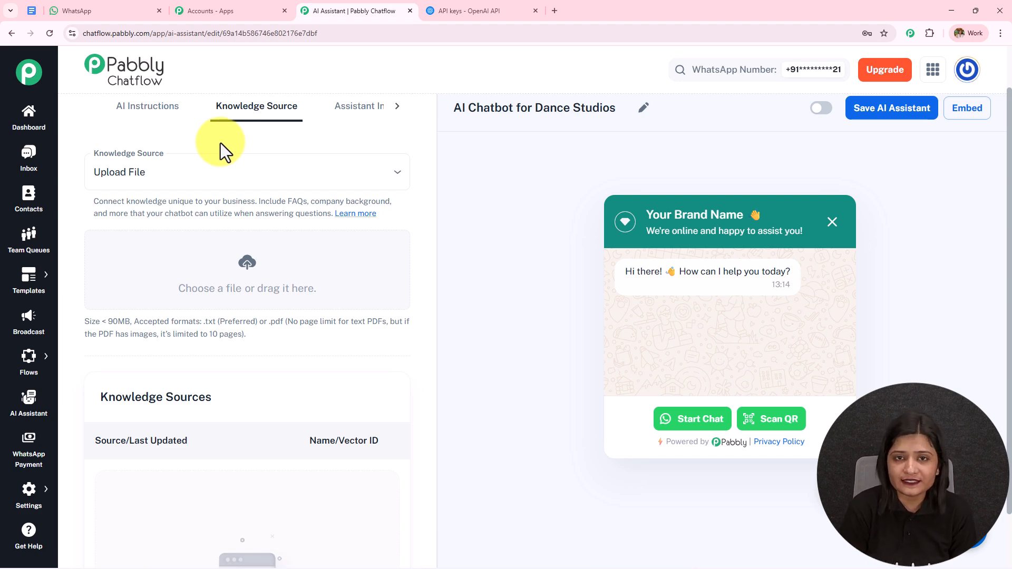
click(246, 265)
click(101, 114)
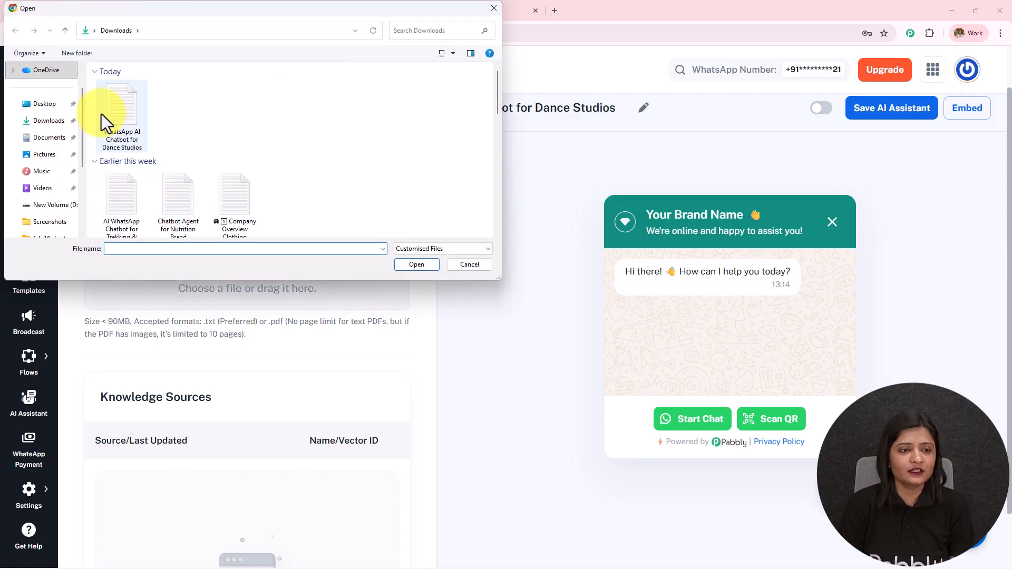
click(414, 266)
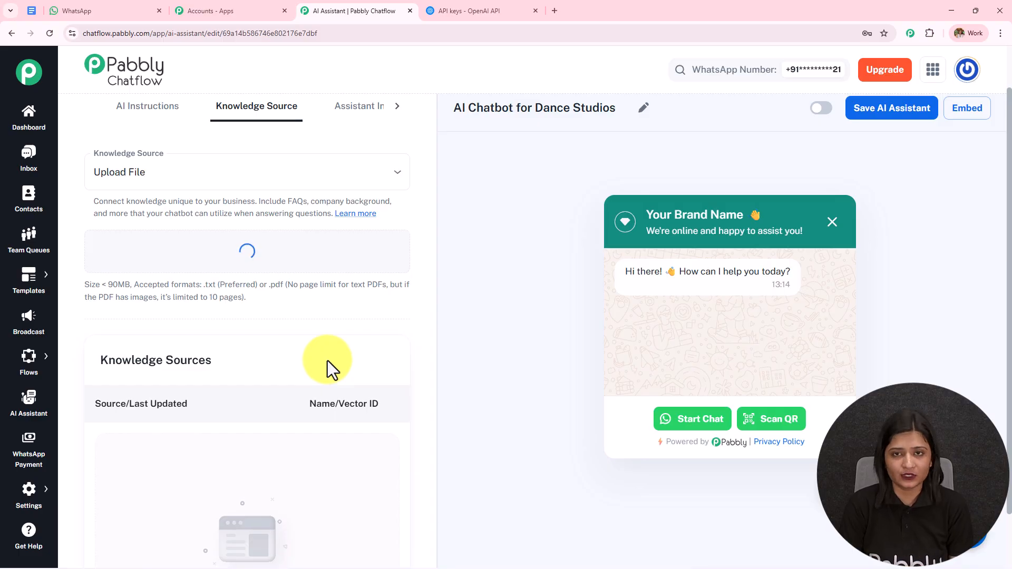
Step: Switch to the "WhatsApp AI Chatbot for Dance Studios" Google Doc and review its sections from Studio Overview through the questions the AI should handle
click(38, 9)
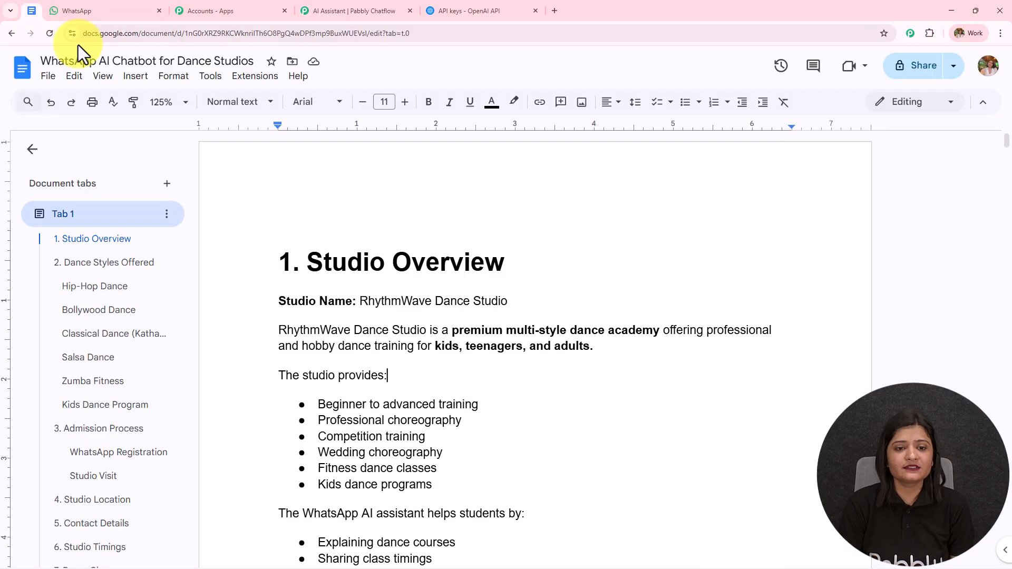
scroll(433, 216, down, 2)
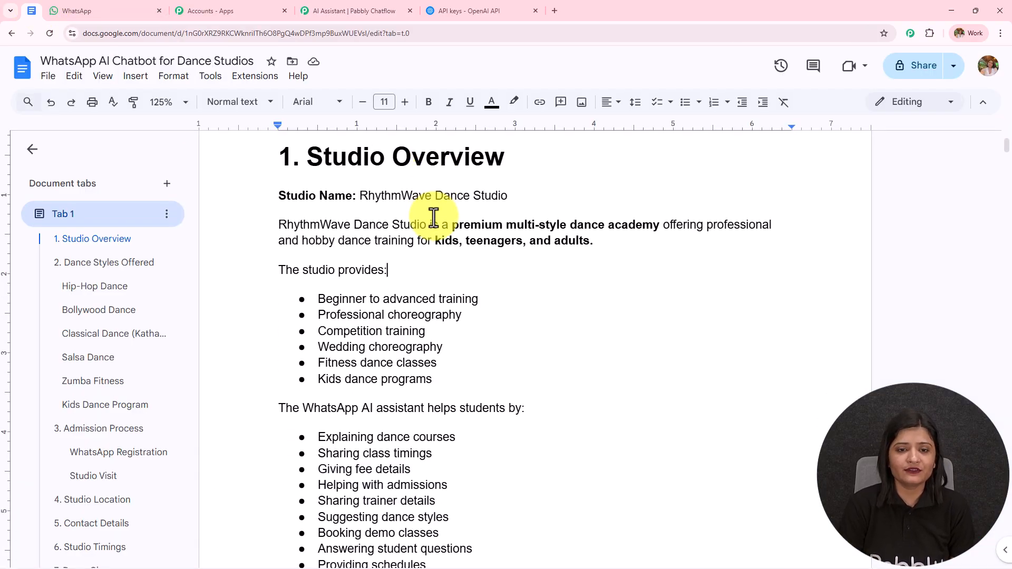
drag(306, 163, 555, 165)
scroll(532, 219, down, 9)
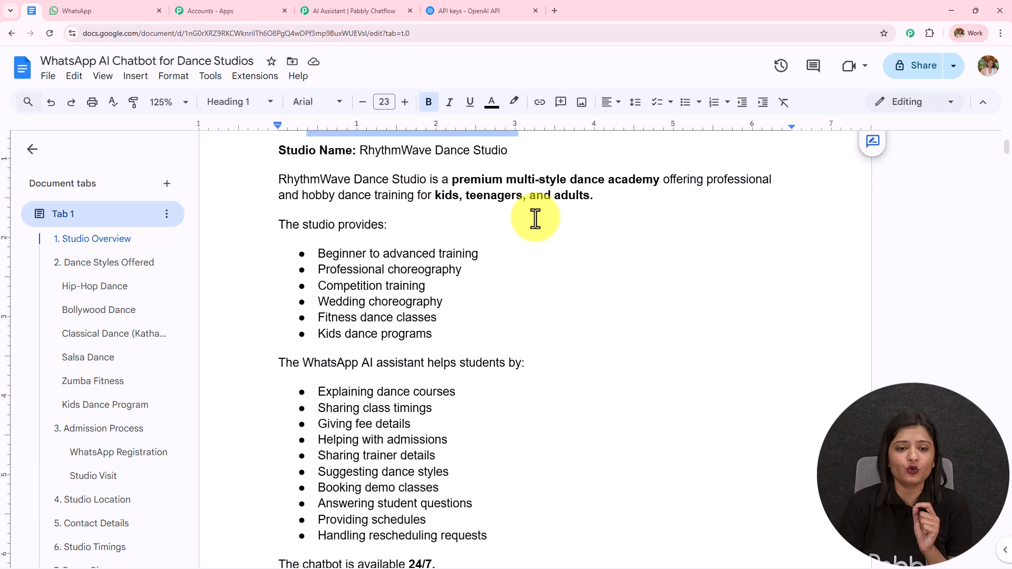
scroll(532, 219, down, 8)
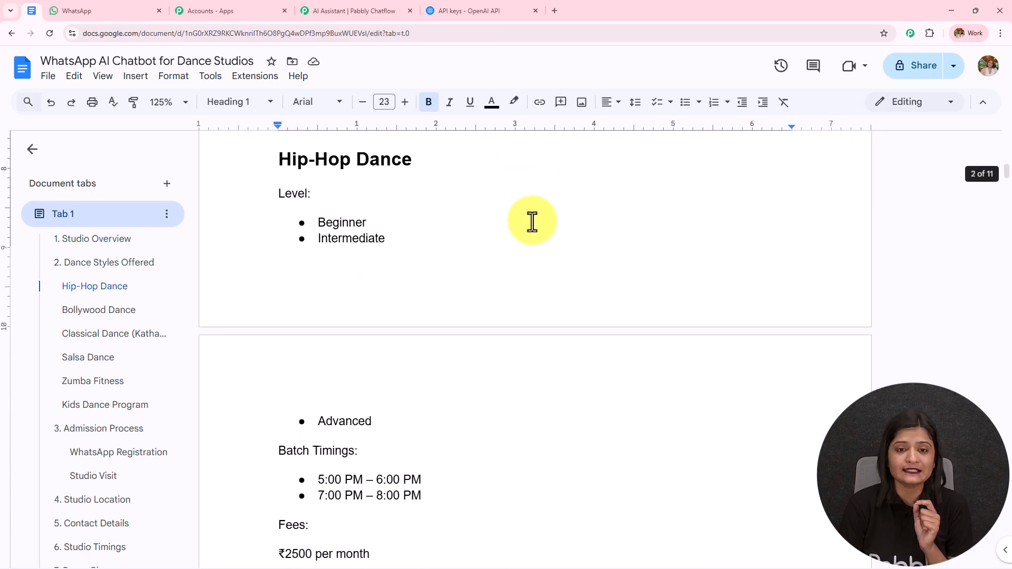
scroll(525, 240, down, 10)
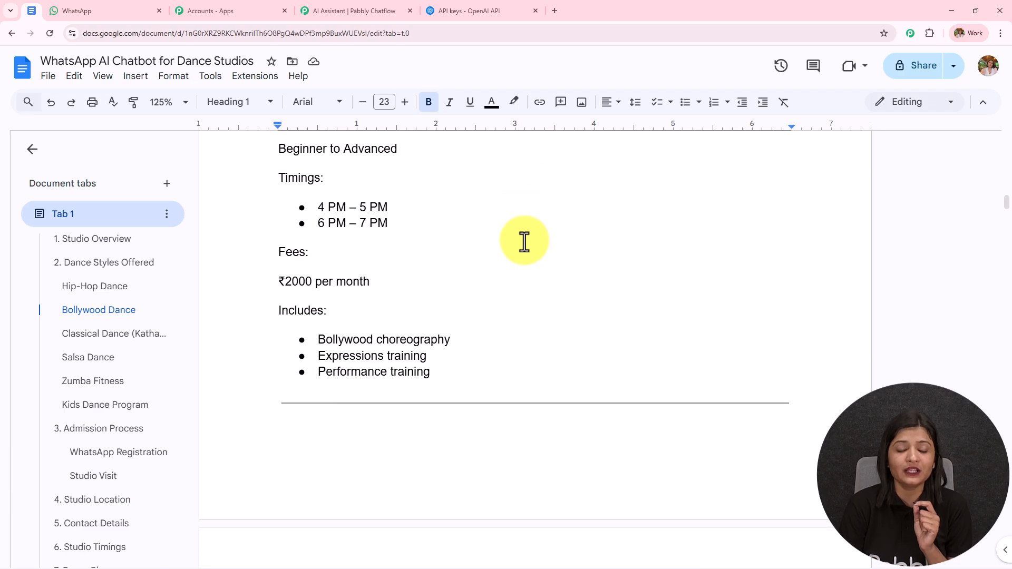
scroll(524, 243, down, 15)
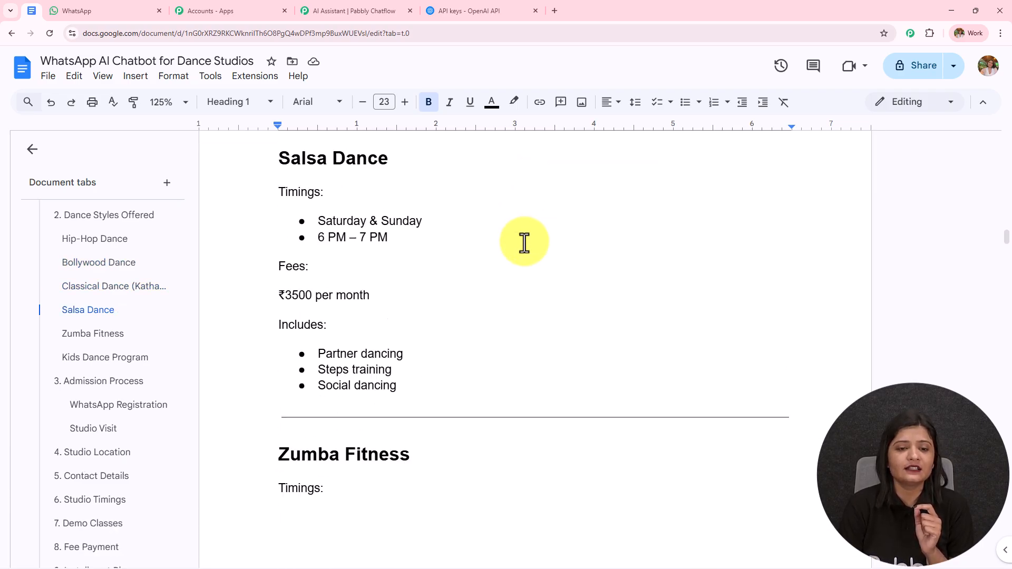
scroll(524, 242, down, 15)
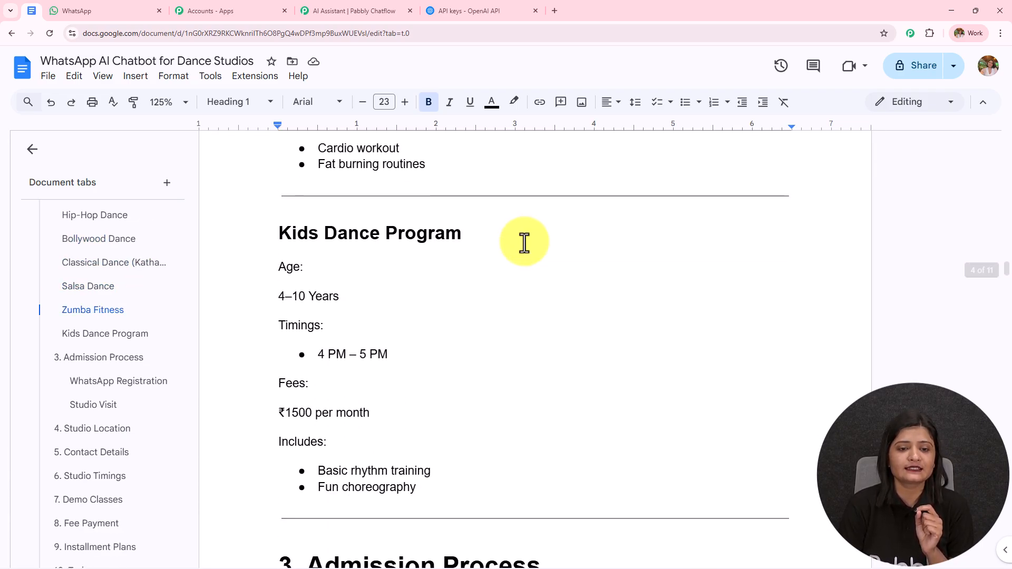
scroll(524, 242, down, 15)
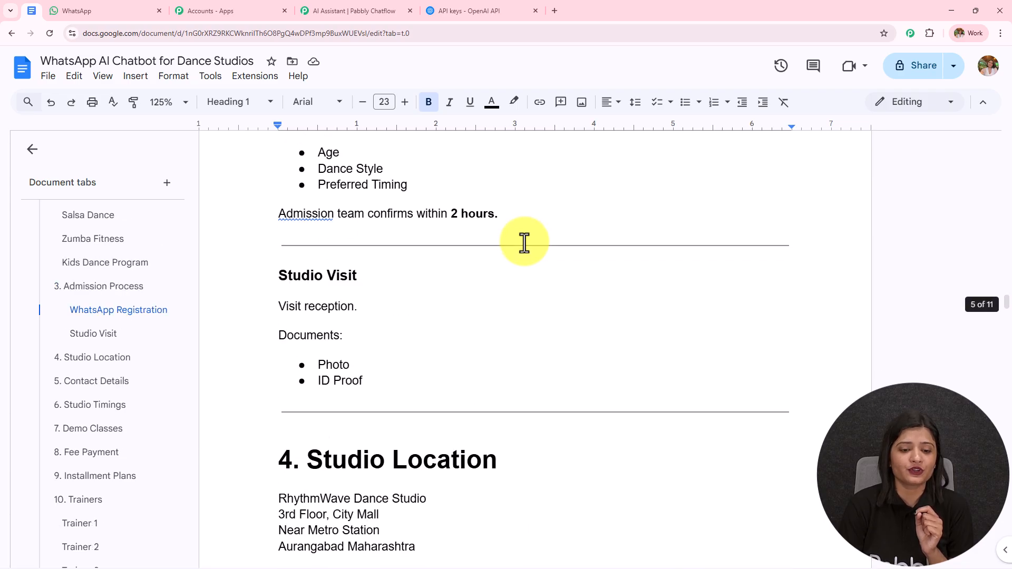
scroll(525, 243, down, 15)
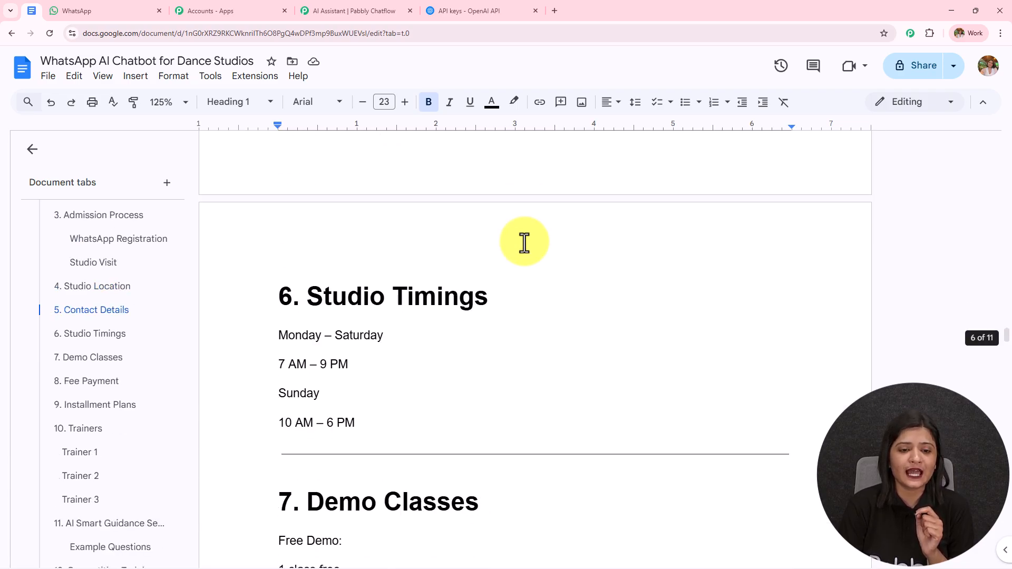
scroll(524, 243, down, 7)
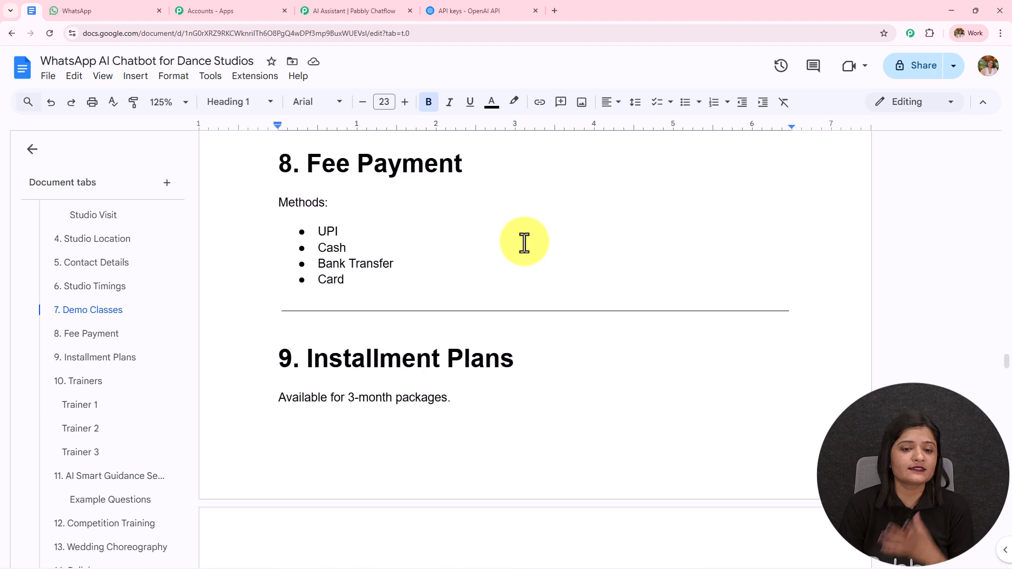
scroll(524, 243, down, 5)
scroll(524, 242, down, 15)
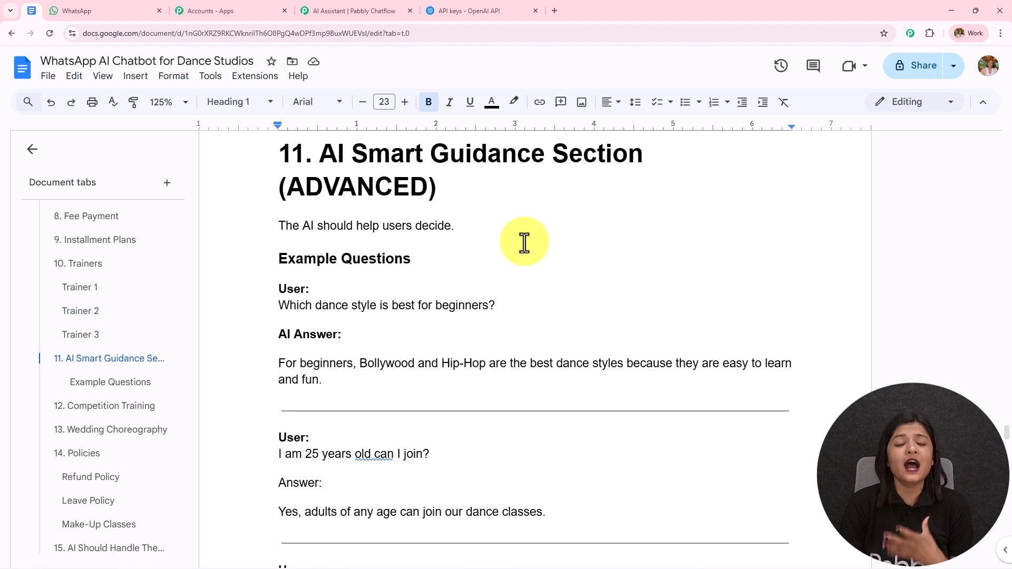
scroll(524, 243, down, 18)
scroll(524, 243, down, 20)
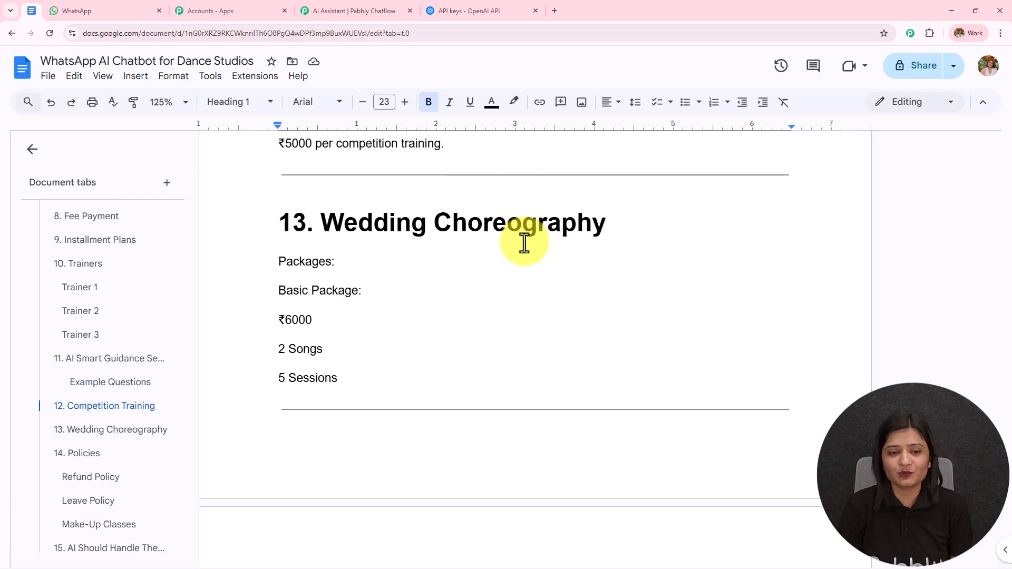
scroll(524, 242, down, 20)
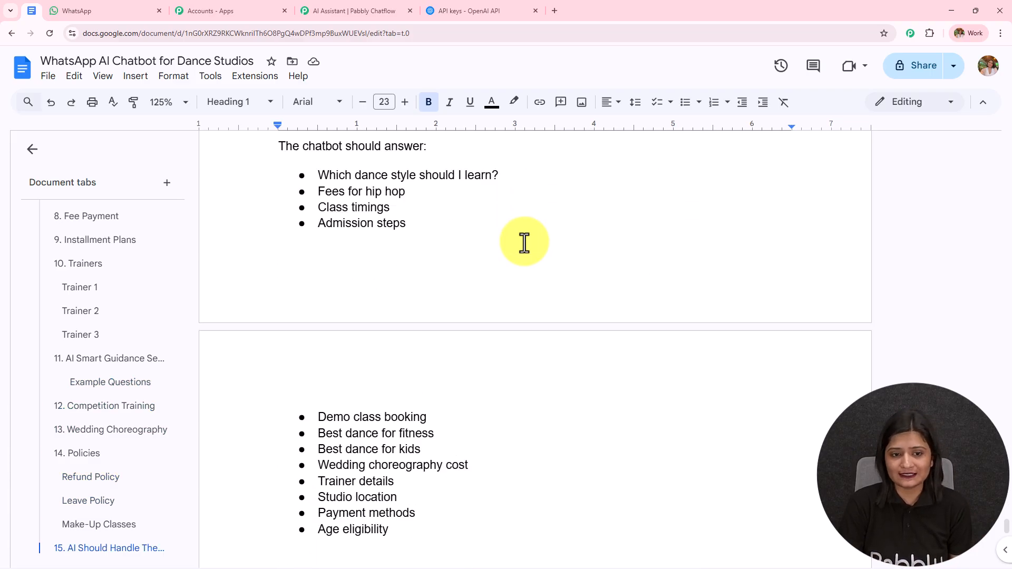
Step: Examine the chatbot's sample replies in the Chatflow 2 chat in WhatsApp, and return to the assistant's knowledge source in Pabbly Chatflow
click(90, 6)
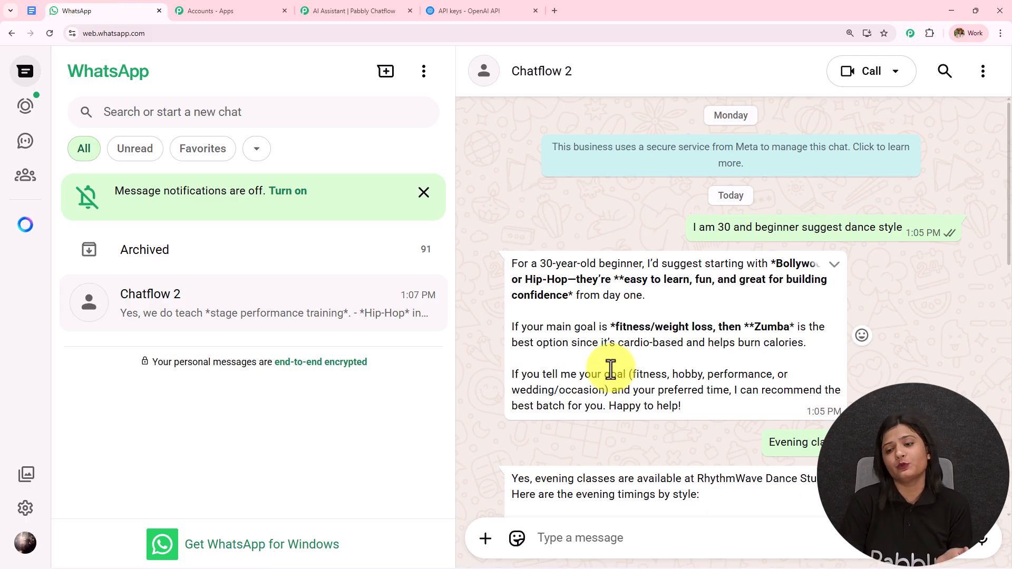
scroll(610, 369, down, 15)
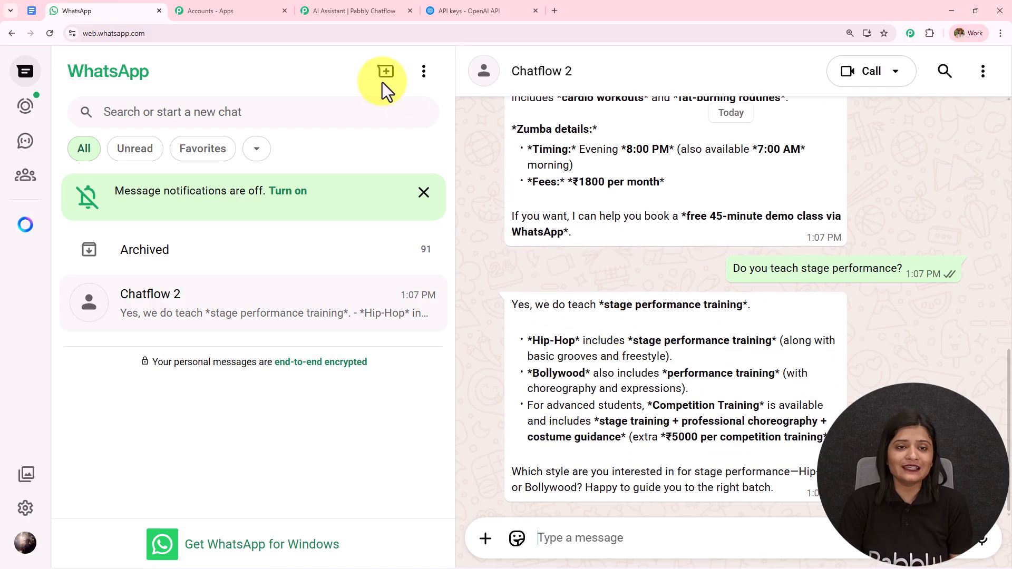
click(353, 11)
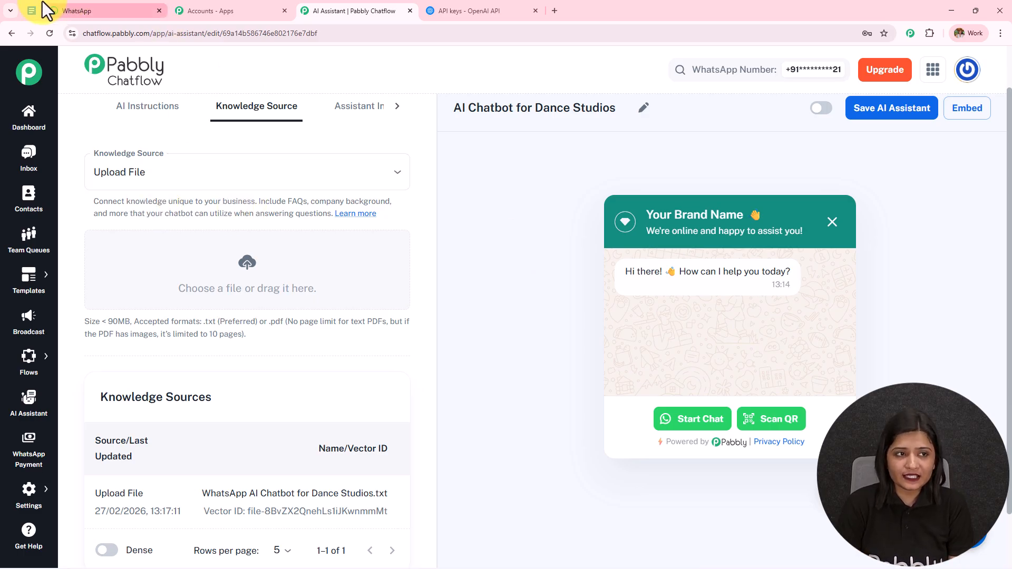
click(30, 9)
scroll(559, 279, up, 10)
click(338, 12)
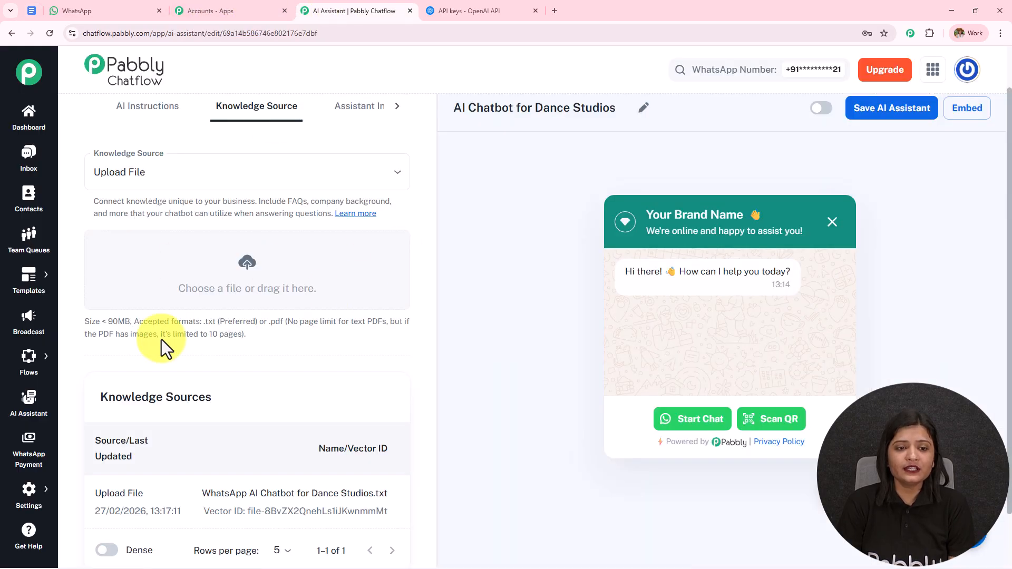
Step: In the assistant interface settings, replace the header heading's brand name text with "Name", keeping the waving emoji
click(358, 117)
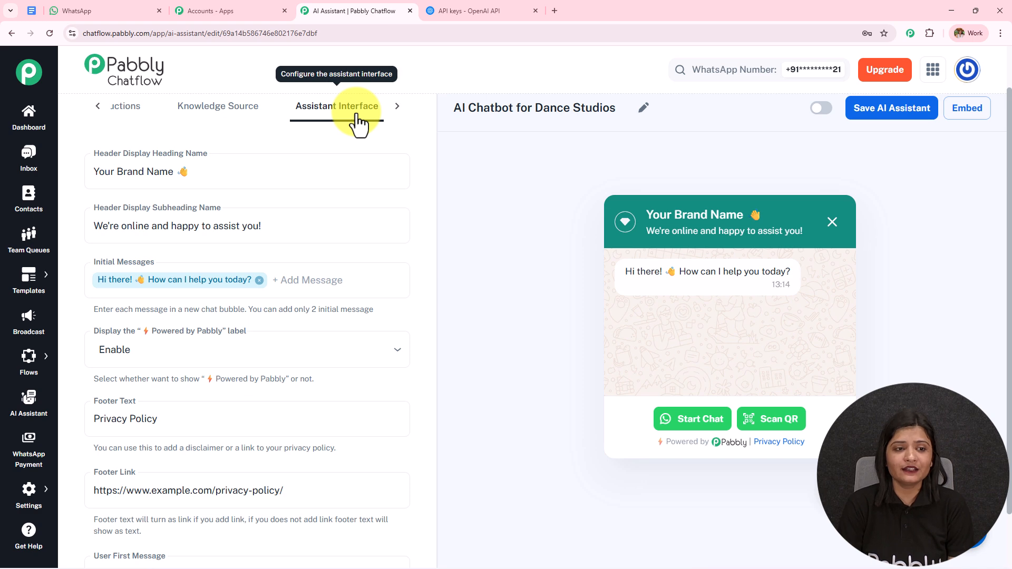
drag(174, 171, 22, 184)
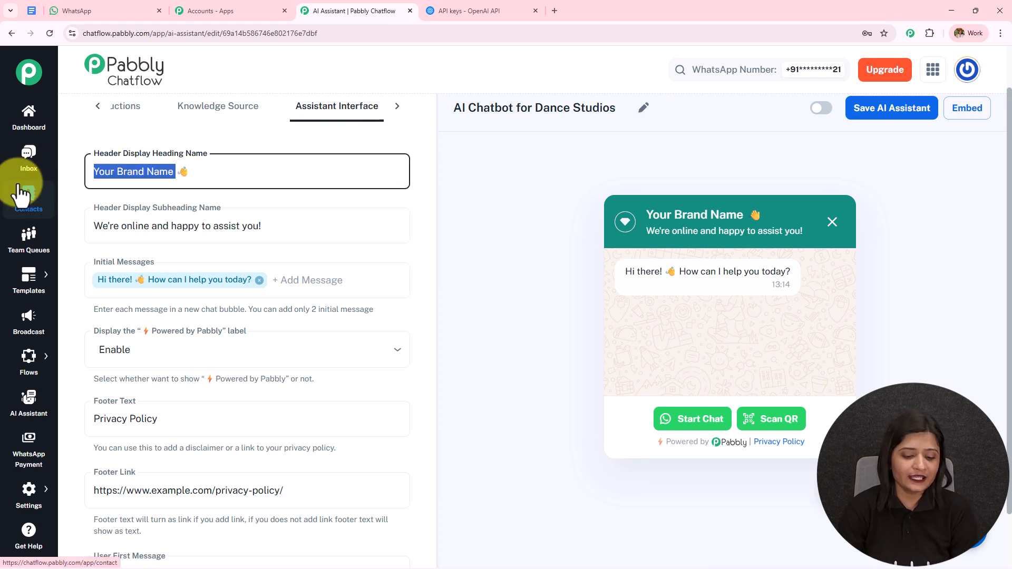
text(Name)
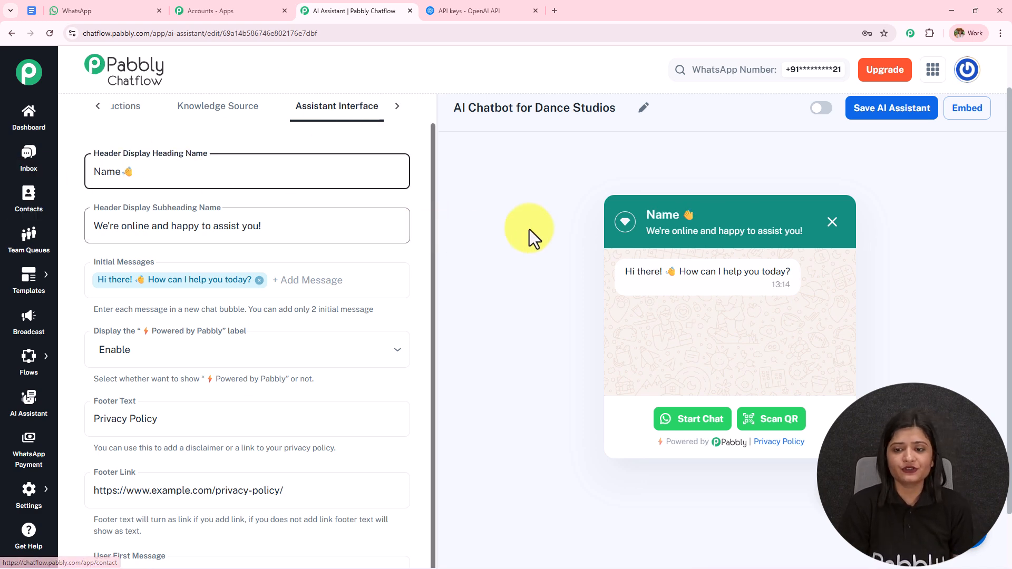
Step: Try clearing the header subheading text, and undo the removal
drag(274, 225, 11, 244)
key(BackSpace)
key(ctrl+z)
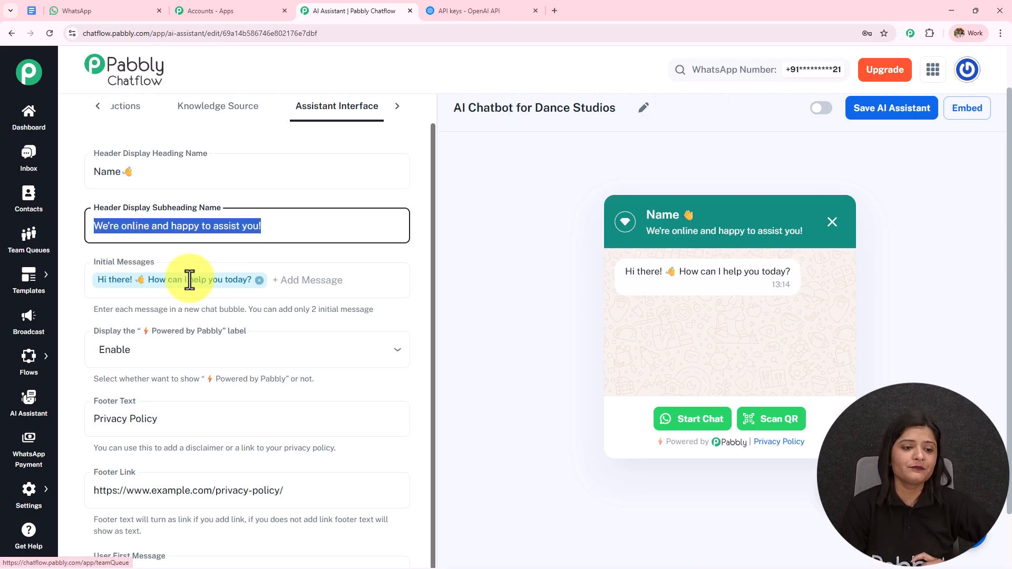
Step: Look at the initial messages, try disabling the "Powered by Pabbly" label, and enable it again
scroll(293, 277, down, 1)
click(318, 251)
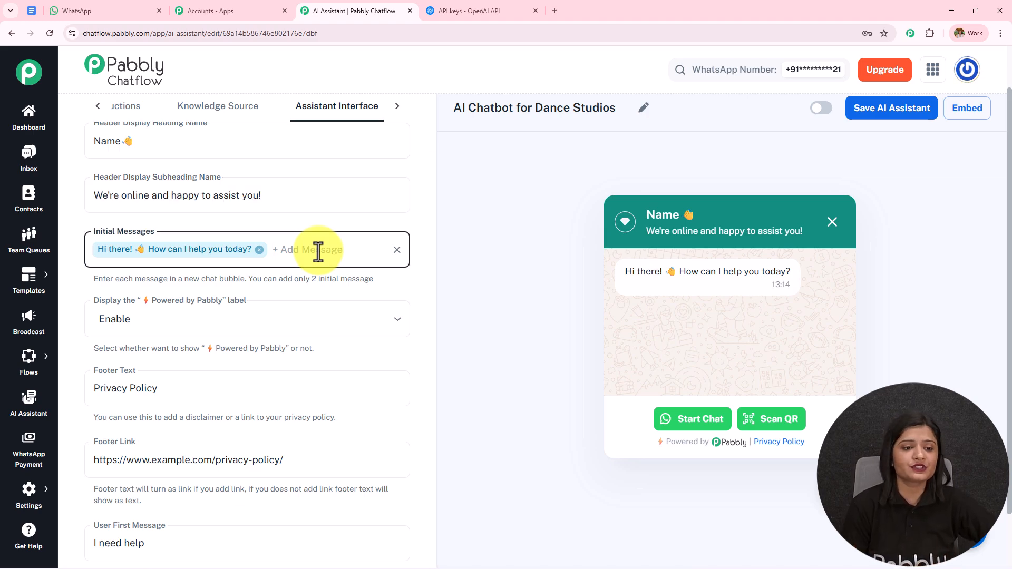
scroll(221, 248, down, 2)
click(222, 248)
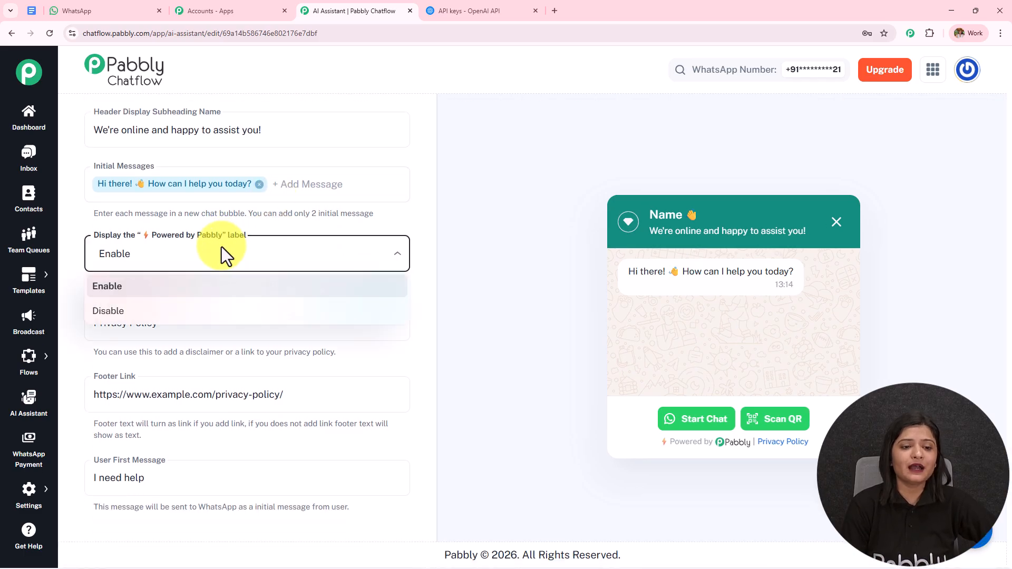
click(235, 312)
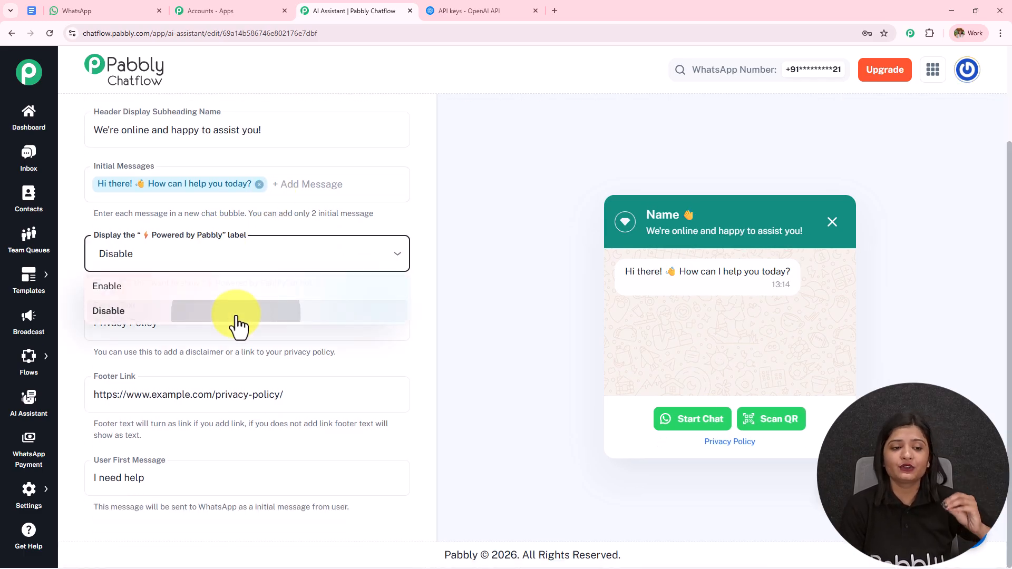
click(157, 268)
click(156, 285)
Step: Review the assistant's footer text, footer link and the user's first message along with its explanation
click(183, 323)
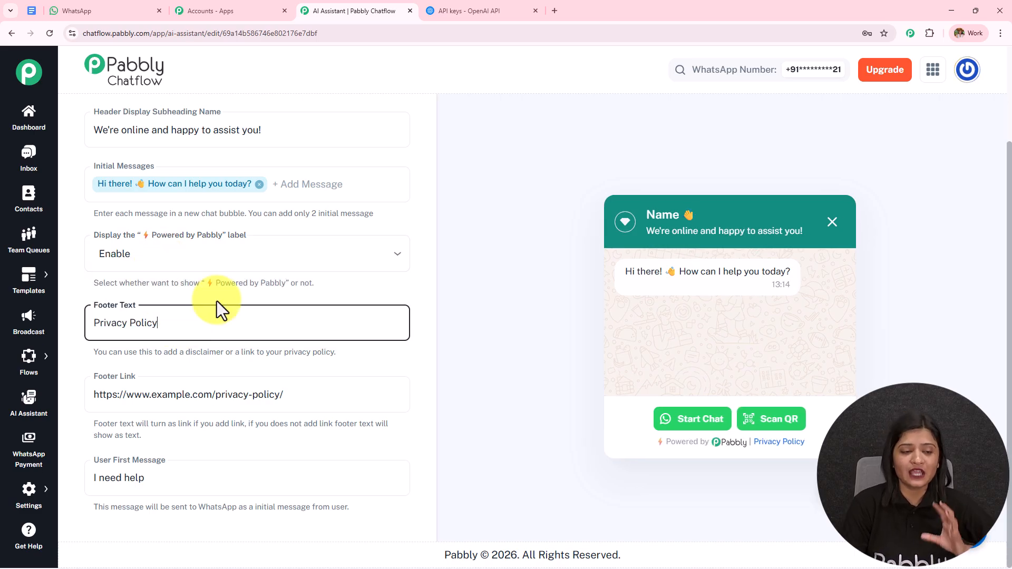
drag(169, 319, 27, 317)
drag(285, 395, 78, 412)
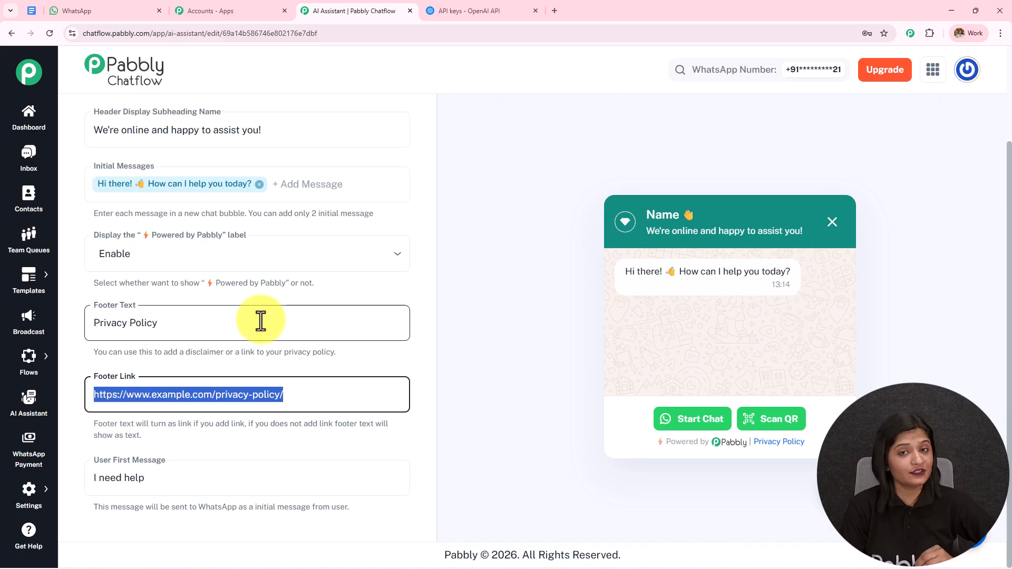
drag(93, 476, 161, 475)
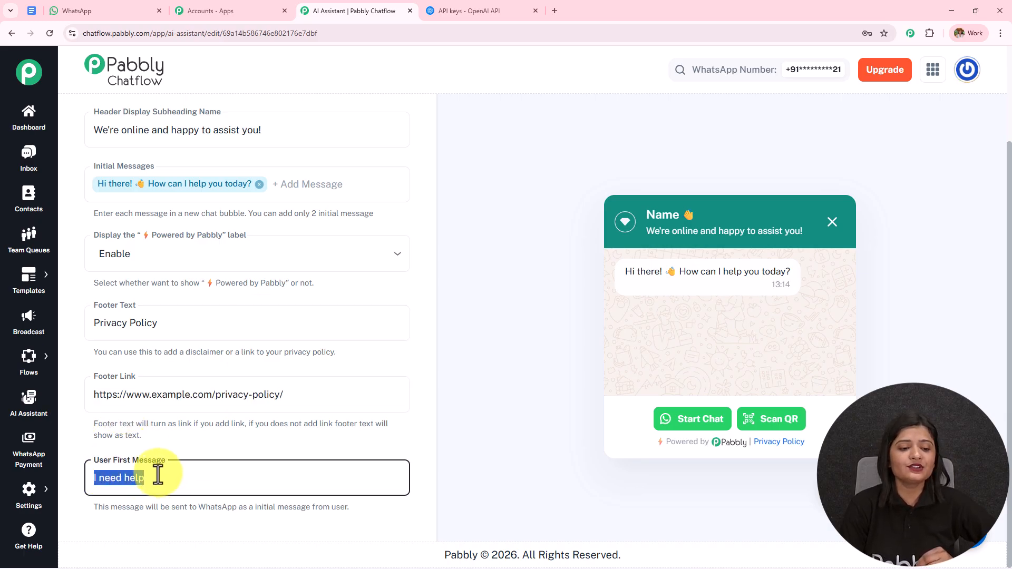
drag(198, 507, 377, 507)
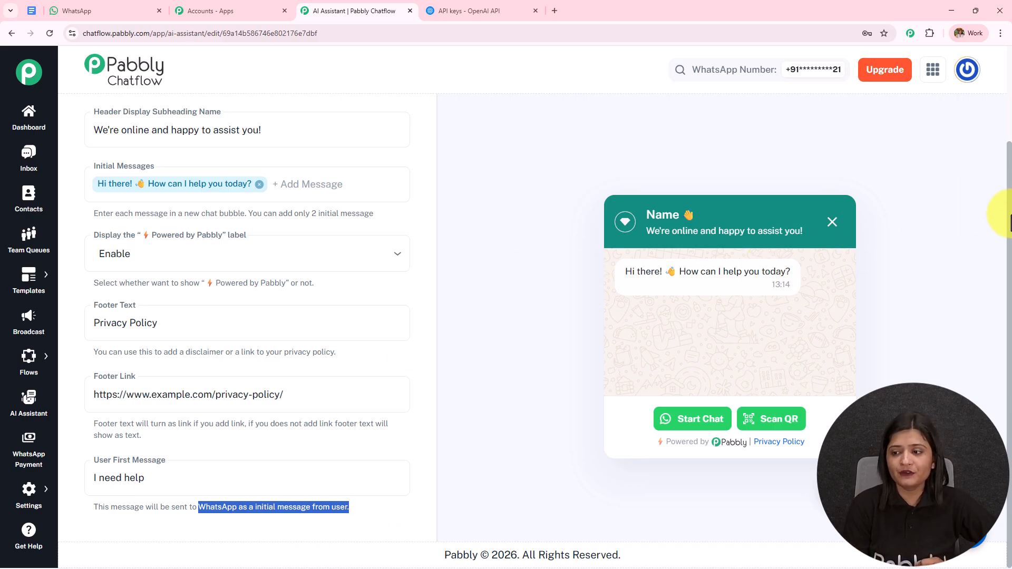
Step: Open the assistant's styling settings, try the Dark theme mode, and switch it back to Light
drag(1009, 217, 1009, 162)
click(396, 108)
click(376, 112)
scroll(431, 138, up, 1)
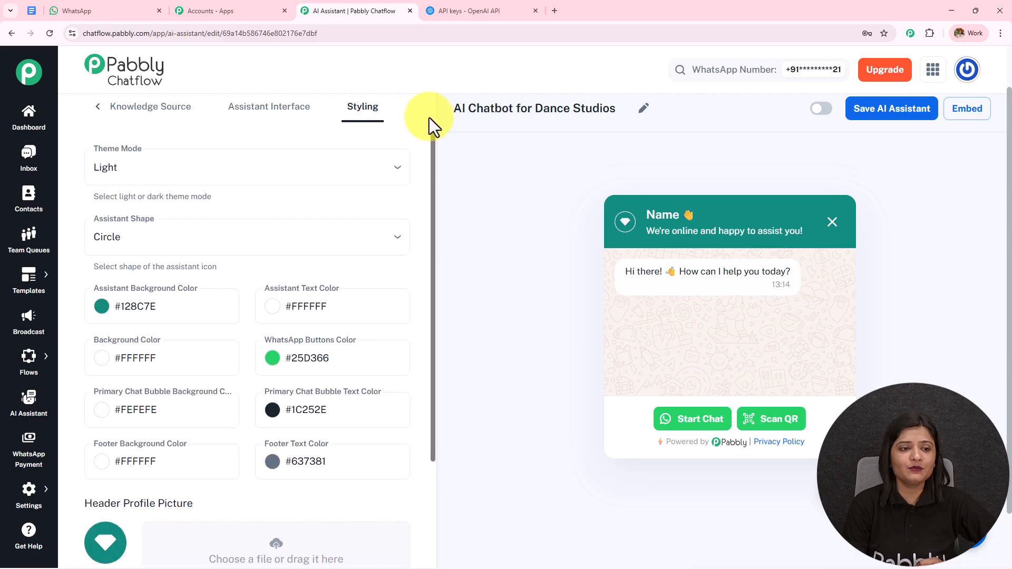
click(210, 179)
click(198, 232)
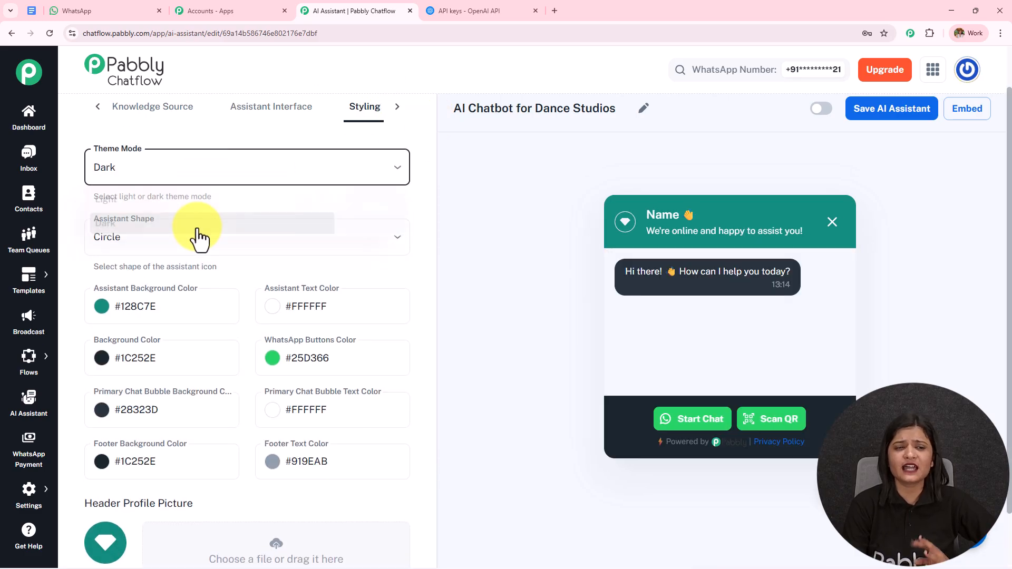
click(203, 179)
click(195, 203)
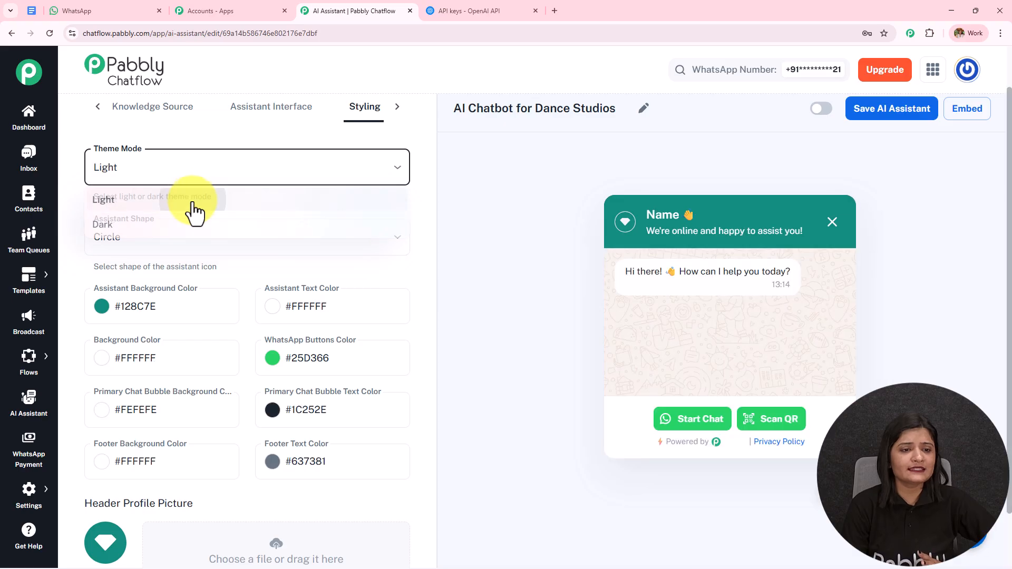
Step: Review the assistant shape options, keep Circle, and examine the color and profile picture settings
click(159, 238)
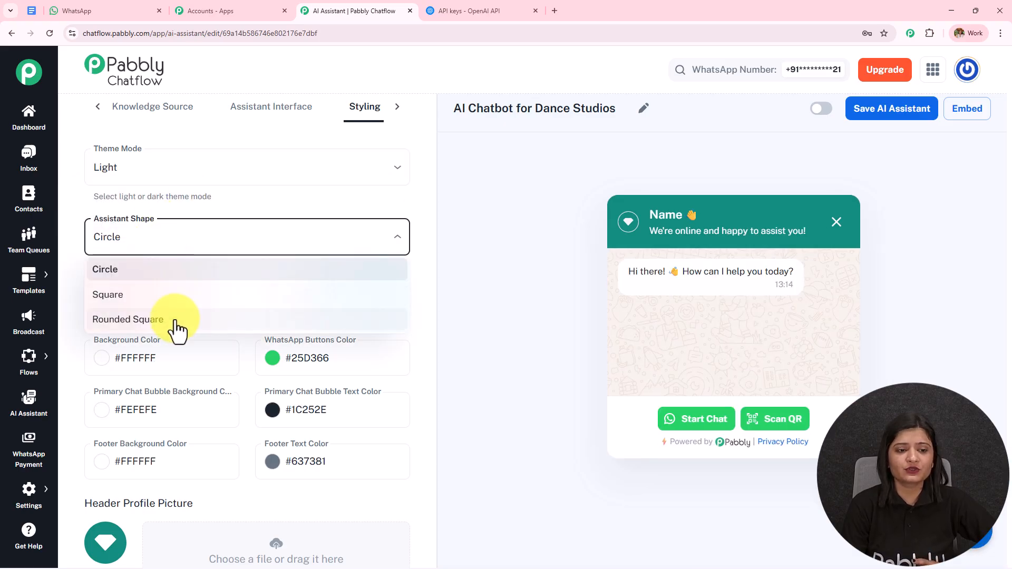
click(174, 271)
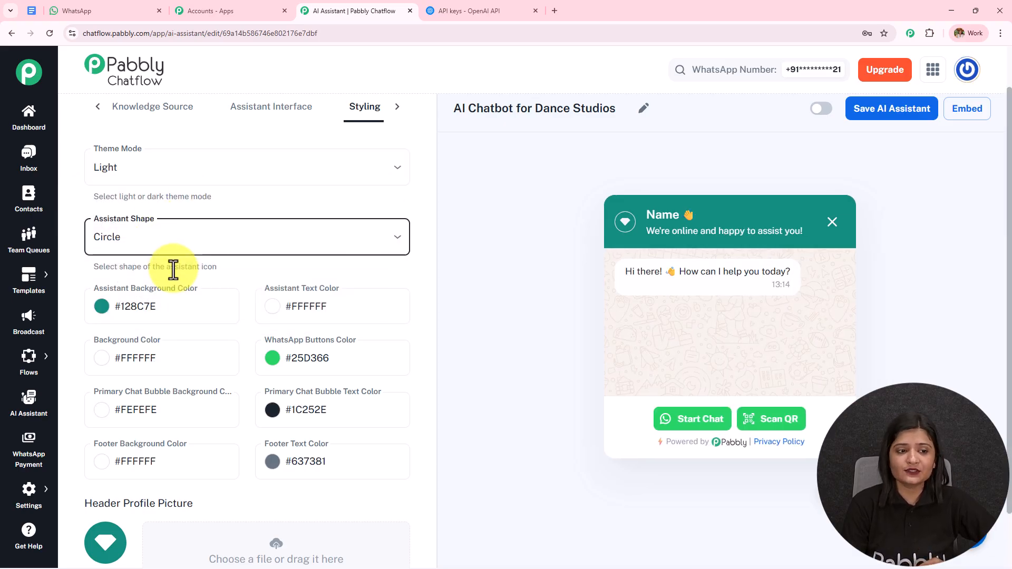
scroll(174, 266, down, 4)
scroll(173, 266, up, 2)
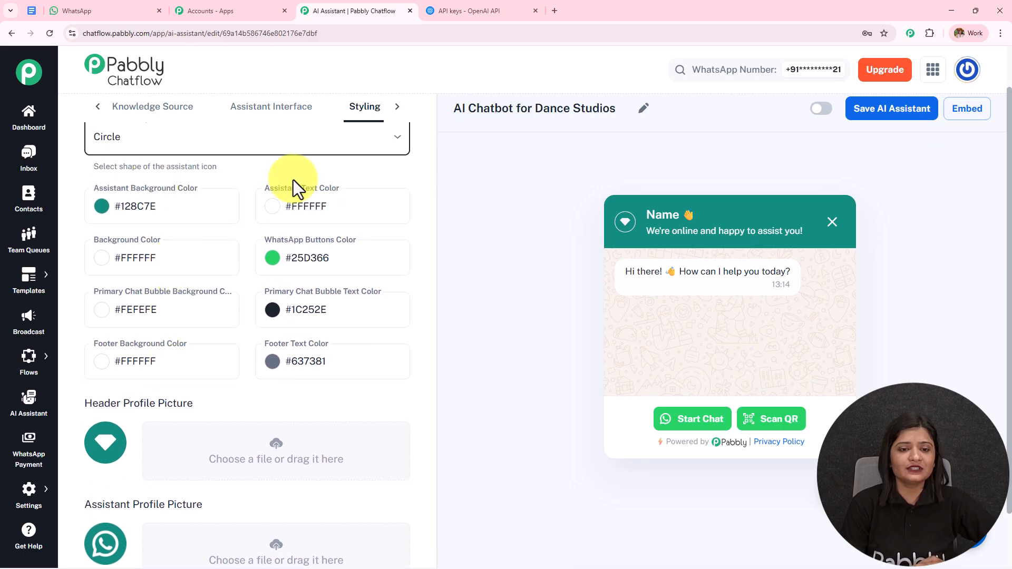
click(295, 256)
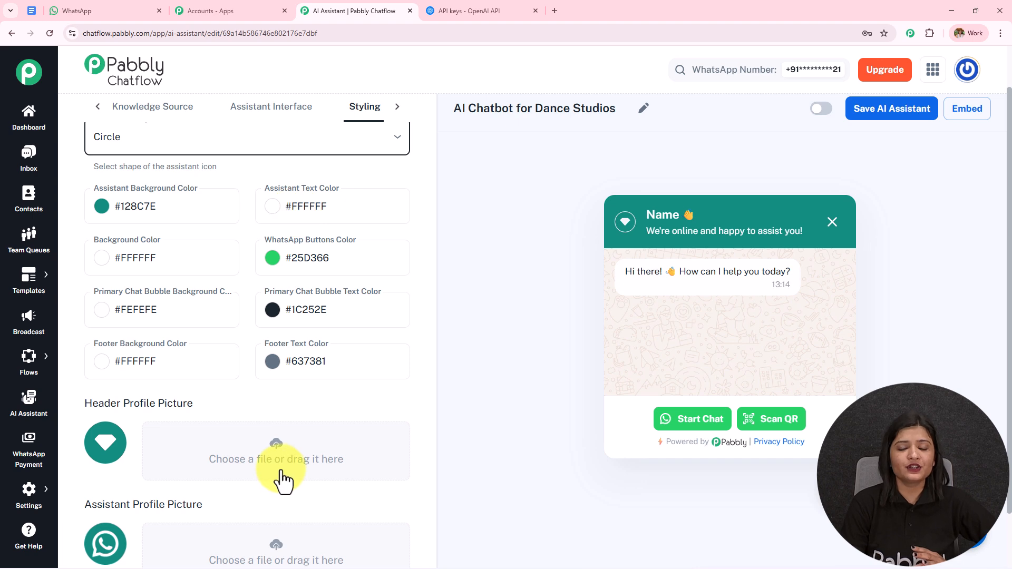
Step: Review the header profile picture, assistant profile picture and background picture settings of the assistant's styling
scroll(322, 354, down, 3)
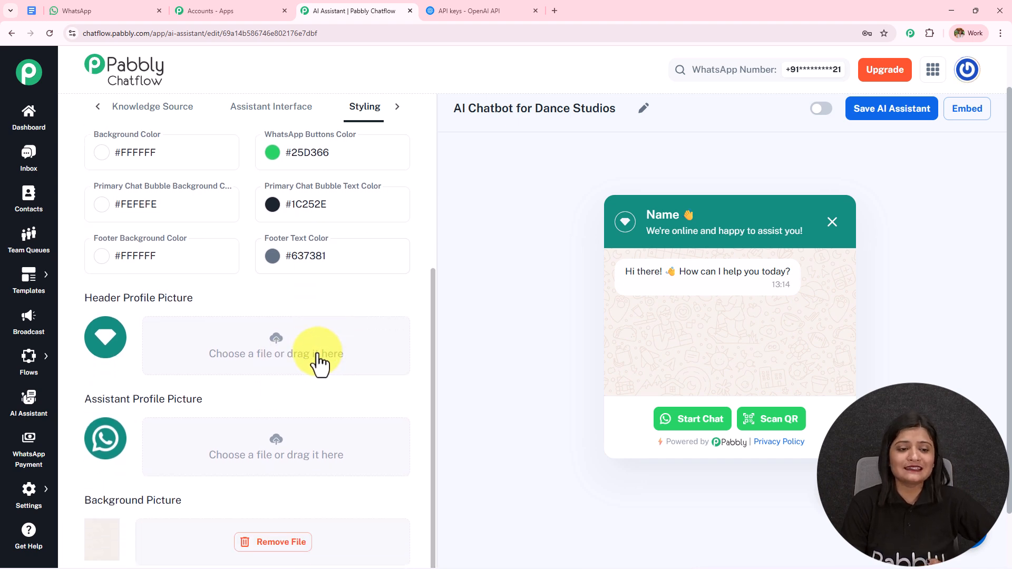
drag(80, 231, 302, 218)
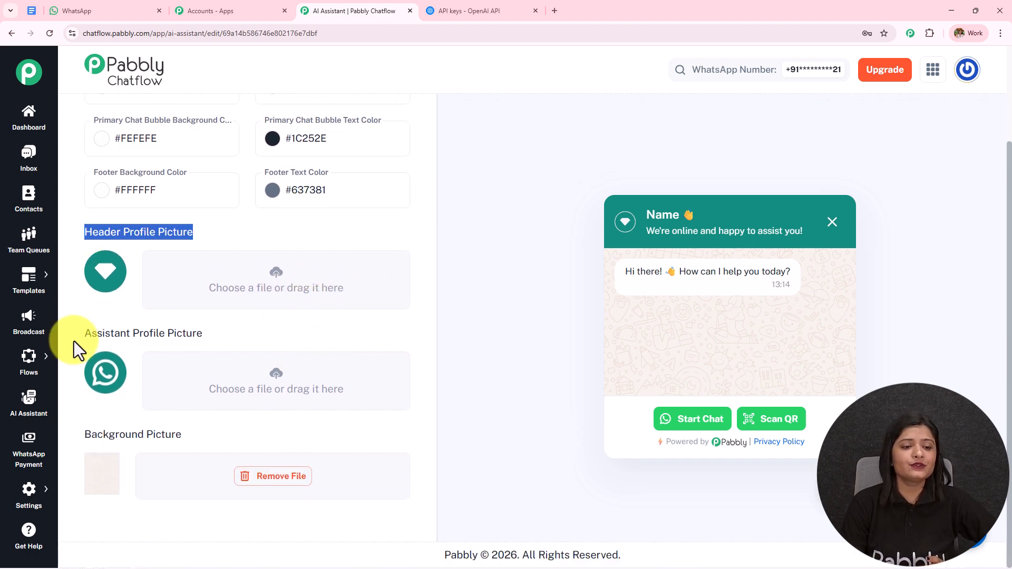
drag(80, 333, 296, 329)
drag(80, 434, 256, 429)
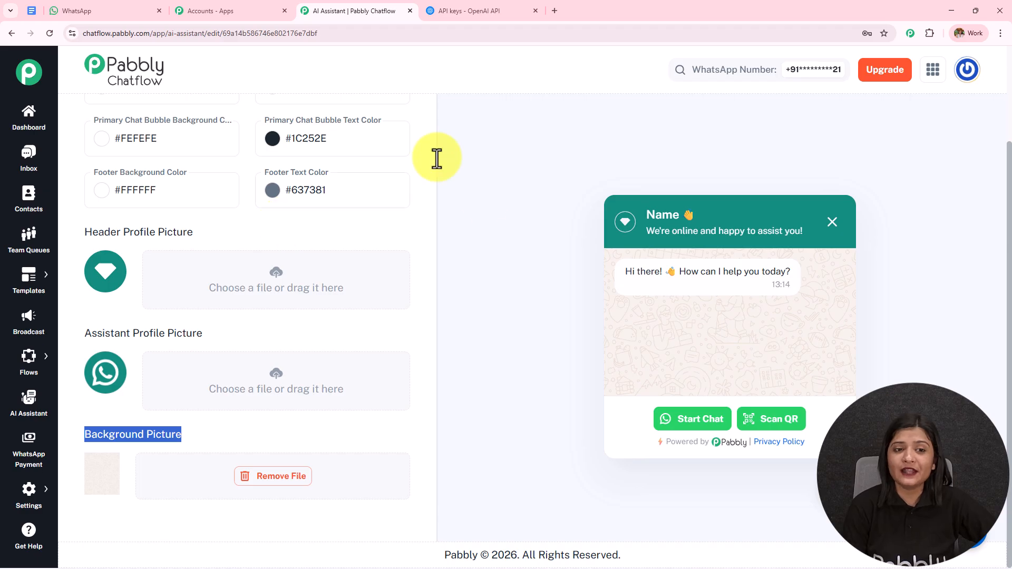
Step: Activate the AI Chatbot for Dance Studios assistant and save it
scroll(939, 260, up, 3)
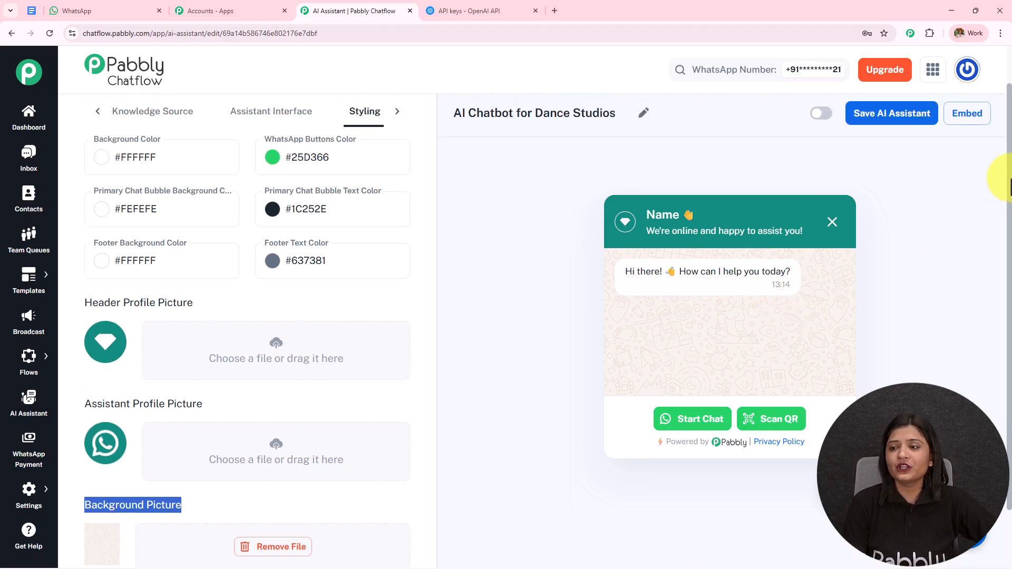
click(822, 124)
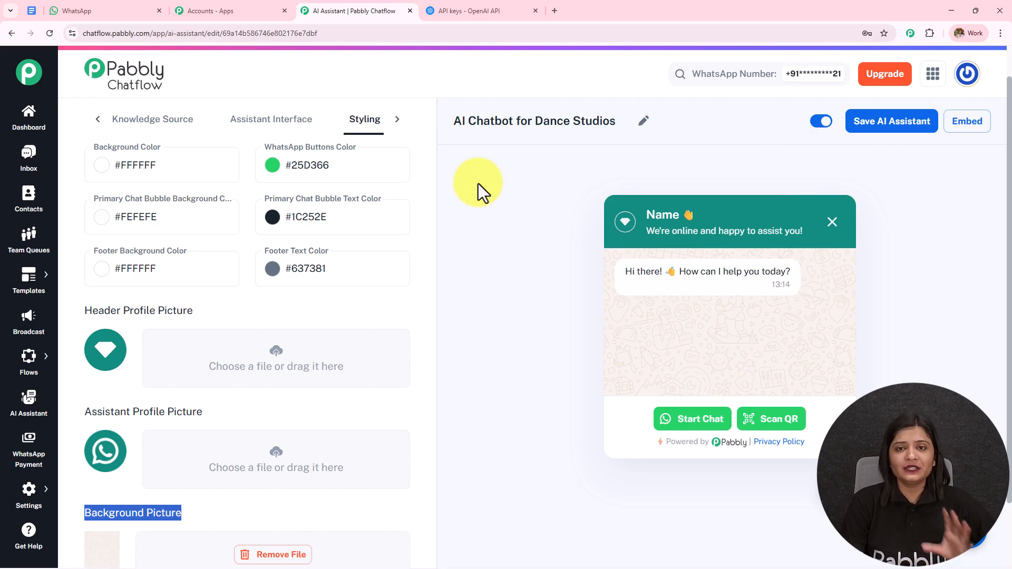
click(904, 124)
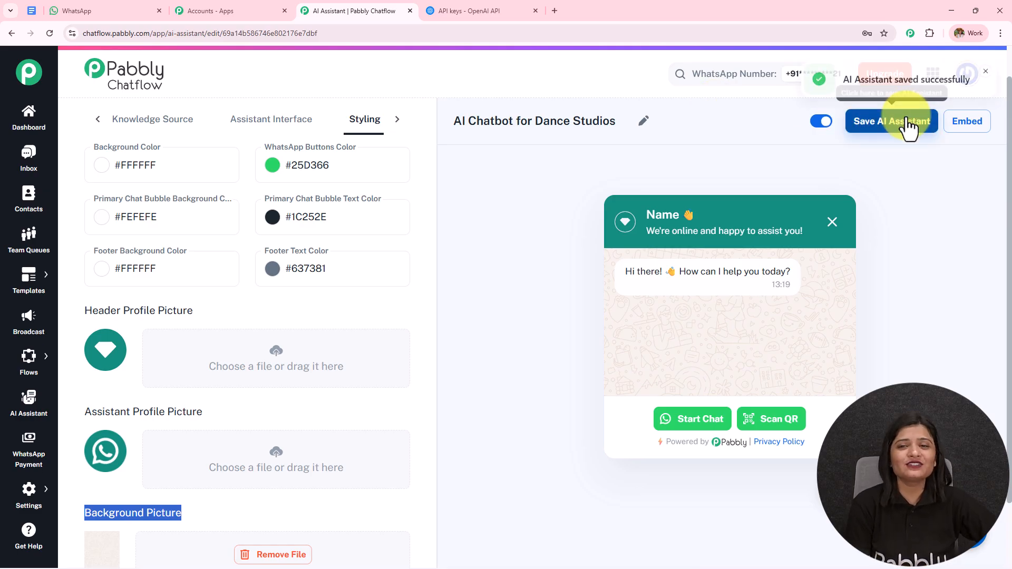
drag(846, 88, 978, 82)
Step: Open the assistant's embed code, examine the script, and close it
click(968, 127)
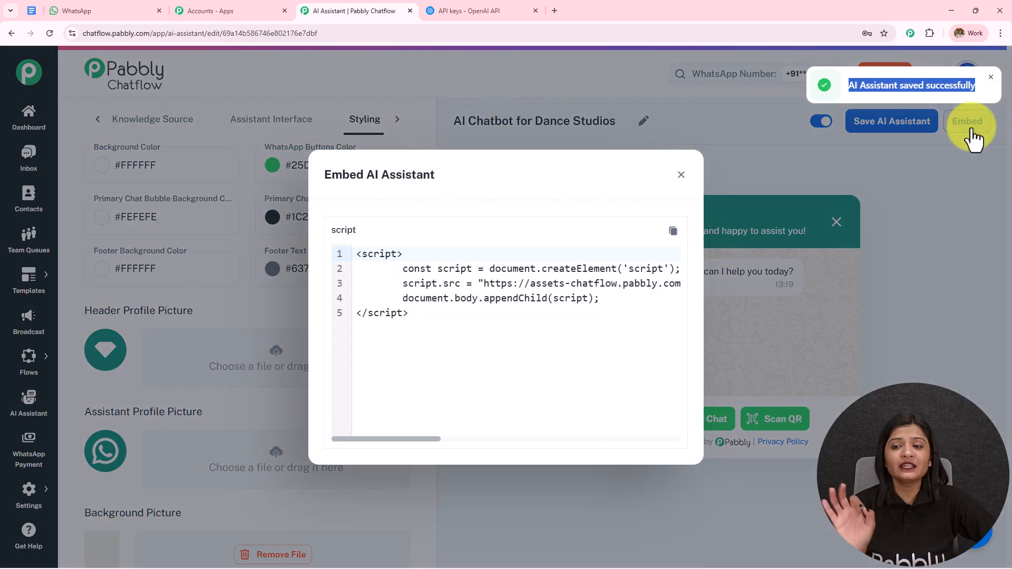
drag(427, 316, 308, 252)
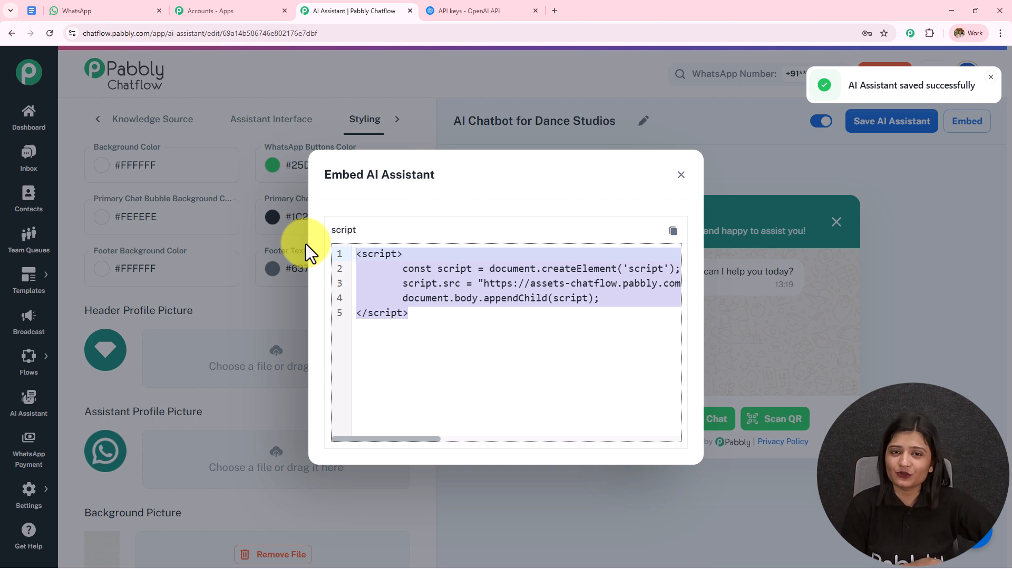
click(305, 244)
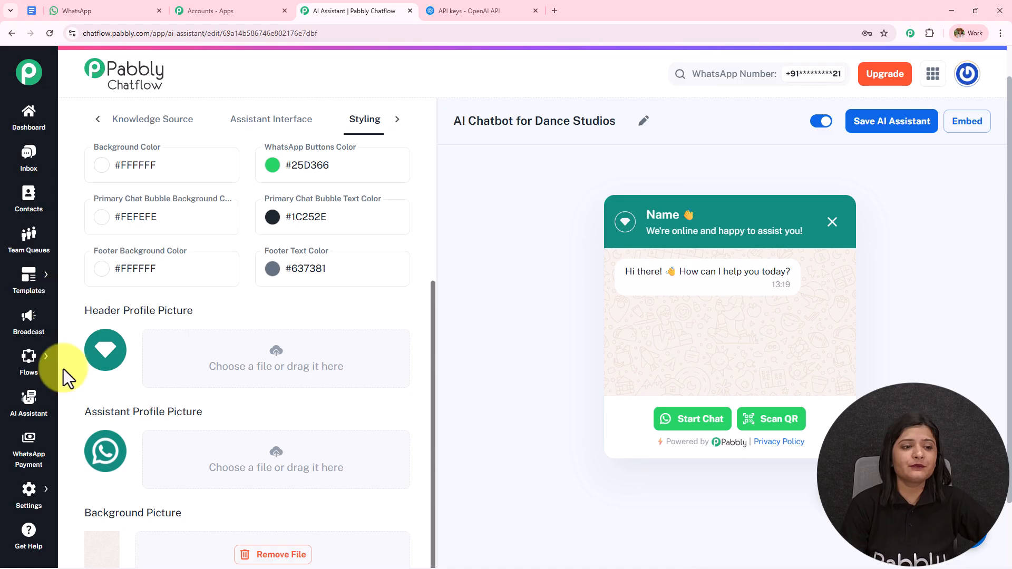
Step: Enable the AI assistant for the first contact's inbox chat, choosing AI Chatbot for Dance Studios, and save the selection
click(32, 162)
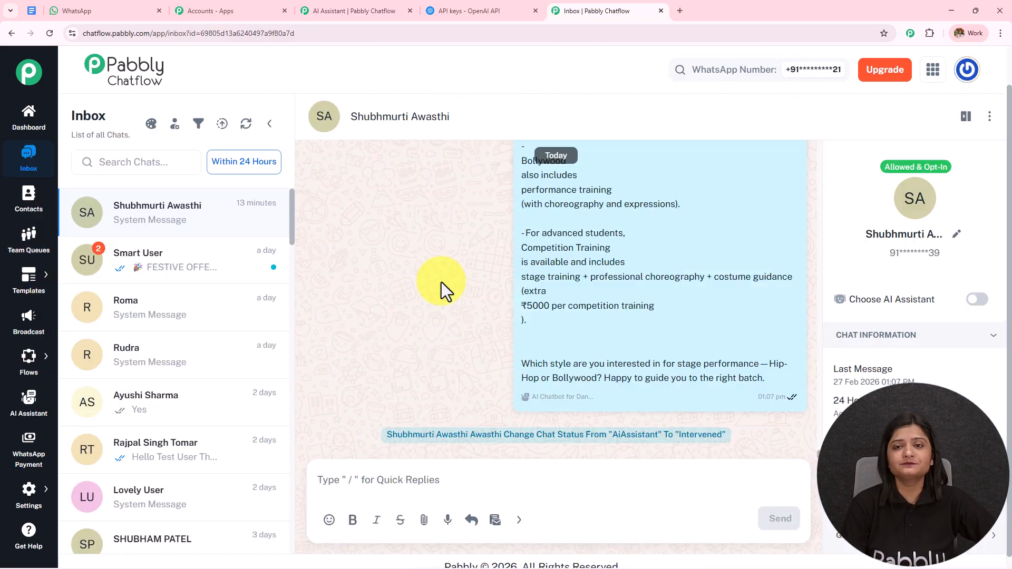
click(978, 299)
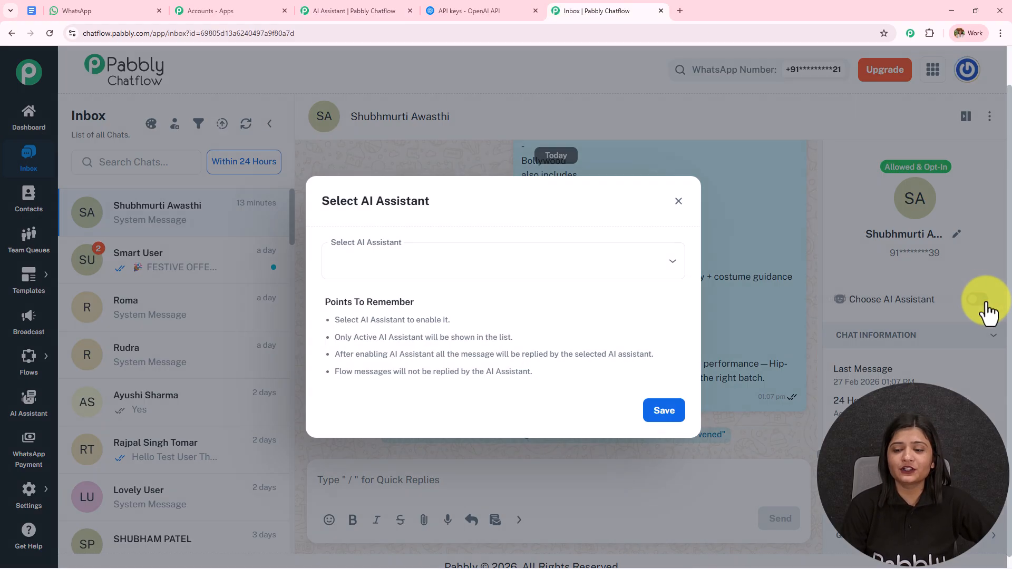
click(467, 286)
click(431, 295)
click(661, 412)
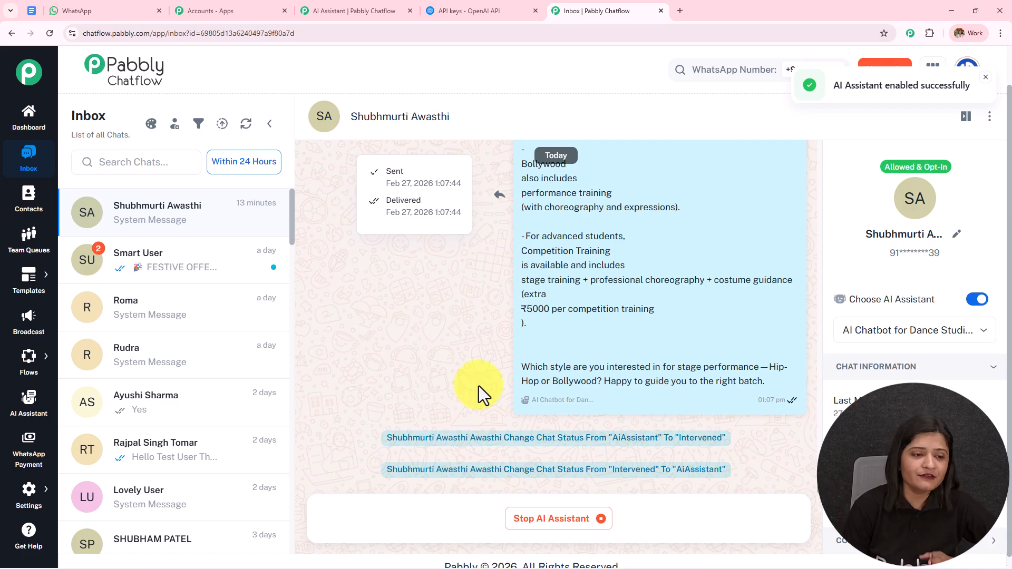
Step: Open the Inbox Settings and review the AI Auto-Reply Settings section with its Enable AI Auto Replies option
click(30, 495)
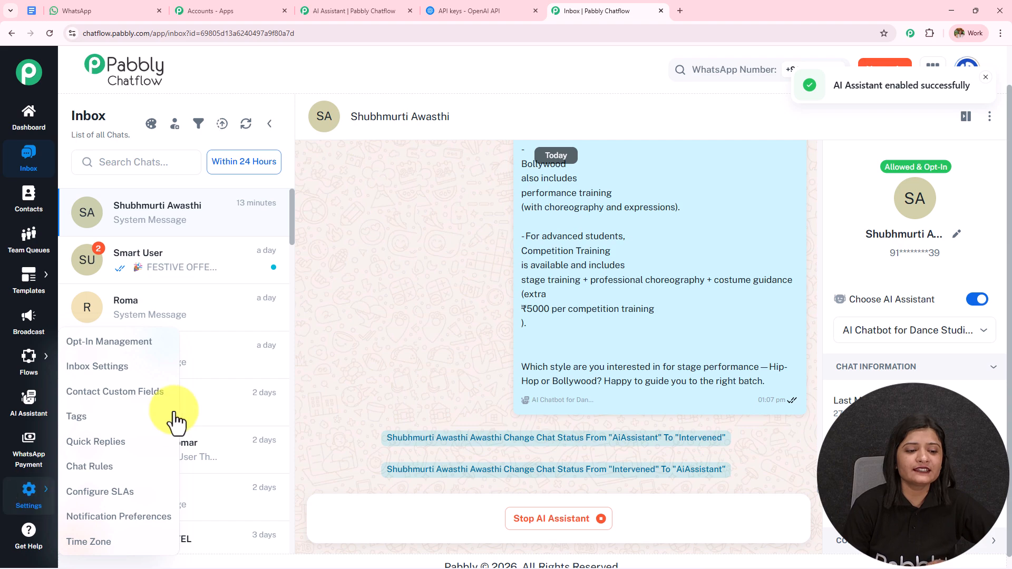
click(120, 372)
scroll(336, 209, down, 15)
scroll(336, 209, down, 2)
triple_click(153, 294)
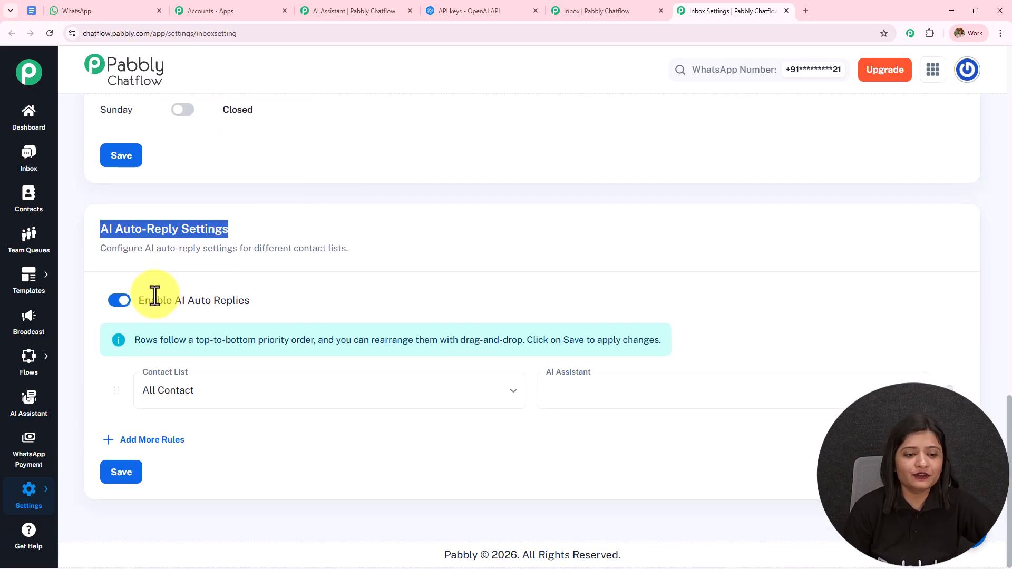
triple_click(140, 297)
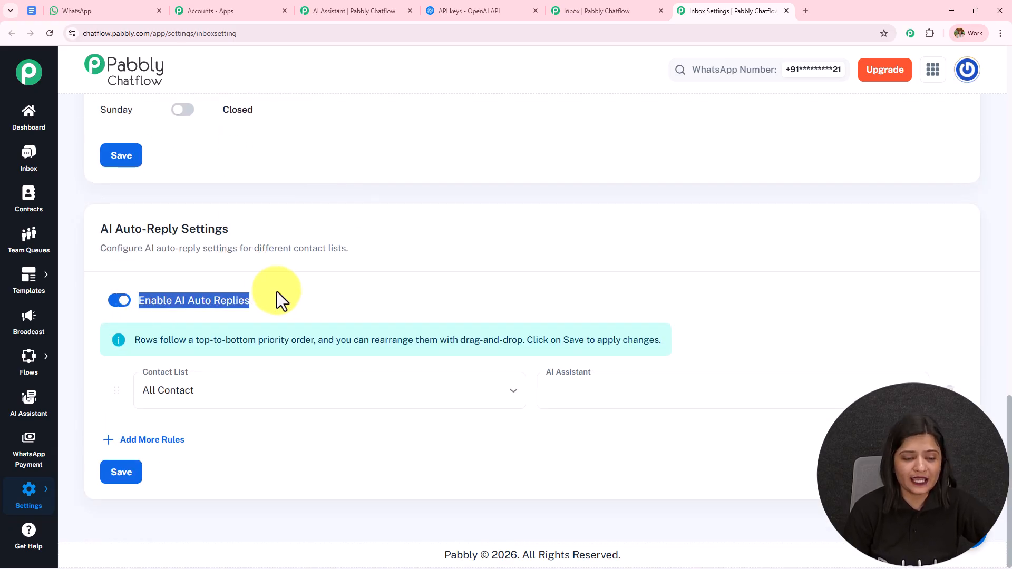
Step: Keep All Contact as the auto-reply rule's contact list and set its AI assistant to SunWise Solar Consultants
click(235, 390)
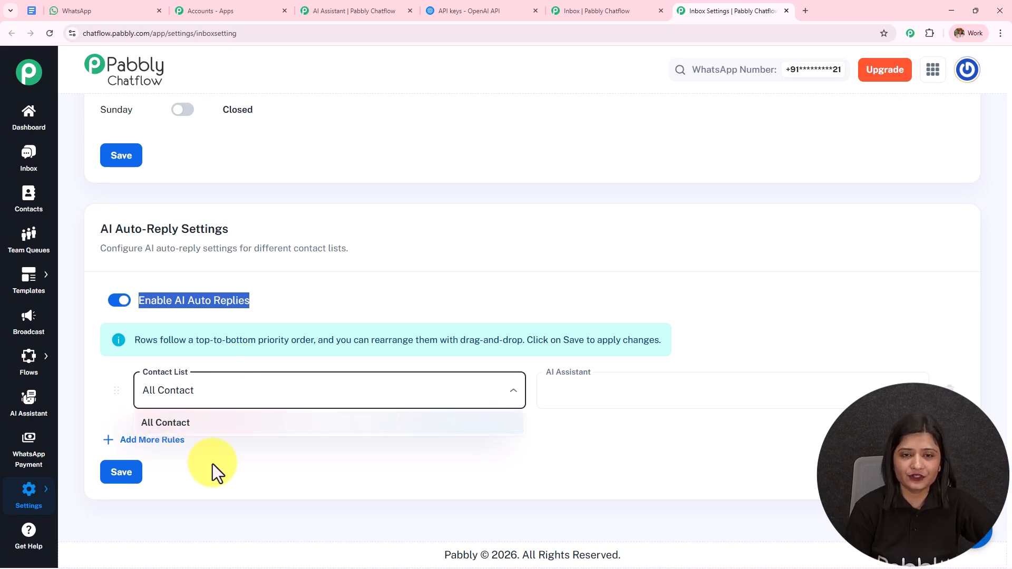
click(274, 450)
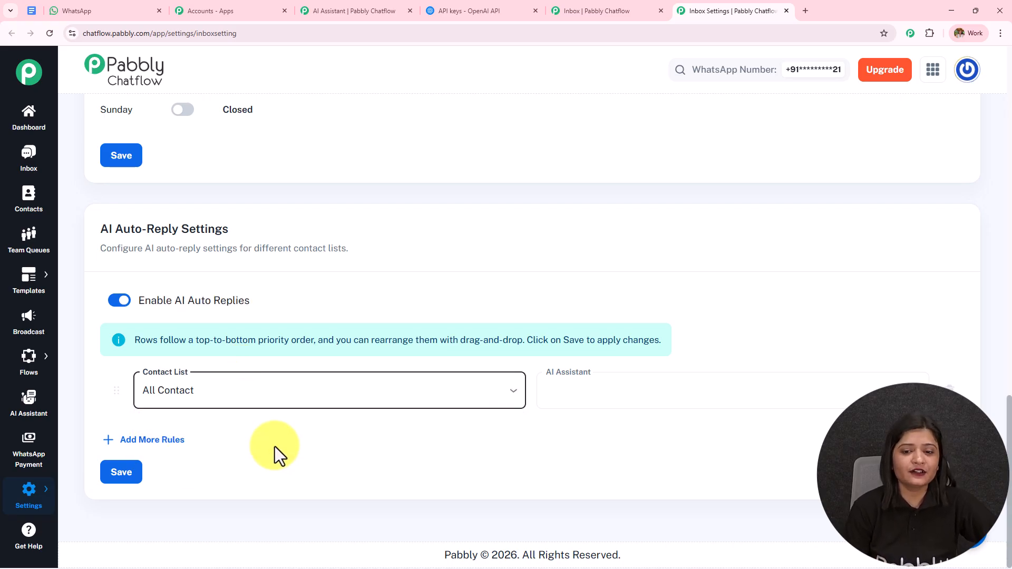
click(597, 397)
click(601, 449)
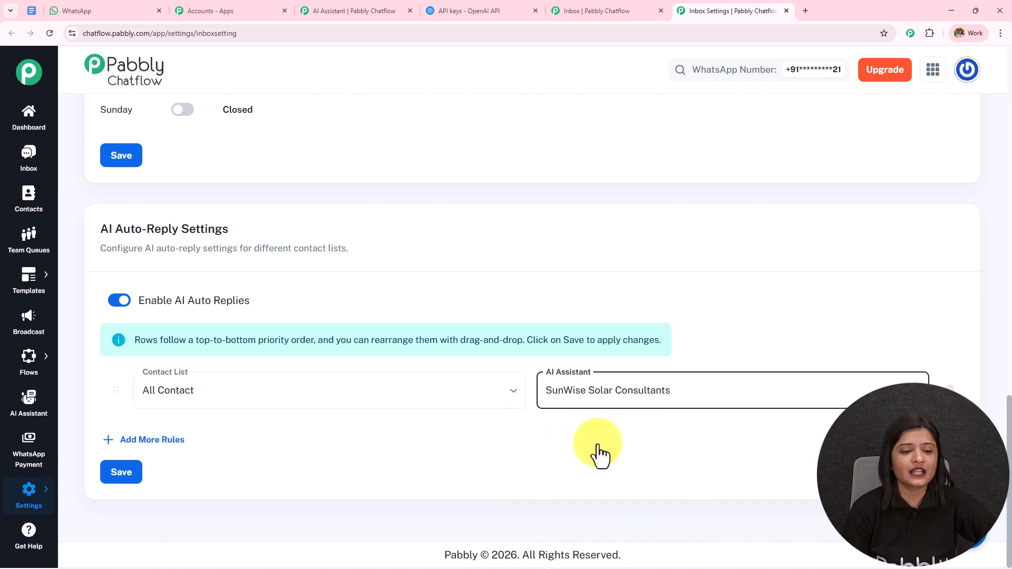
Step: Add a second auto-reply rule and go through its contact list and AI assistant choices
click(141, 441)
click(199, 446)
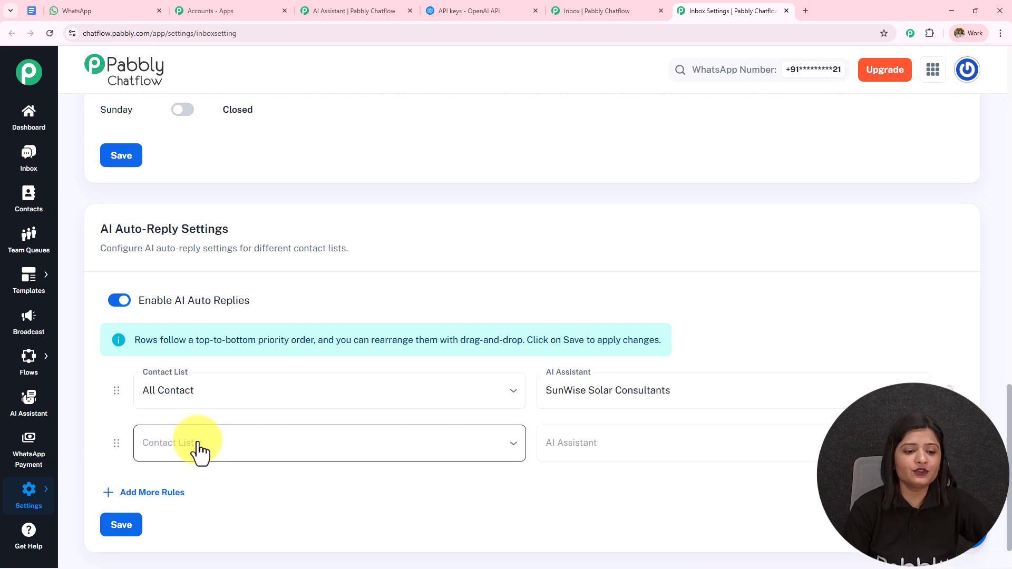
click(630, 445)
click(607, 472)
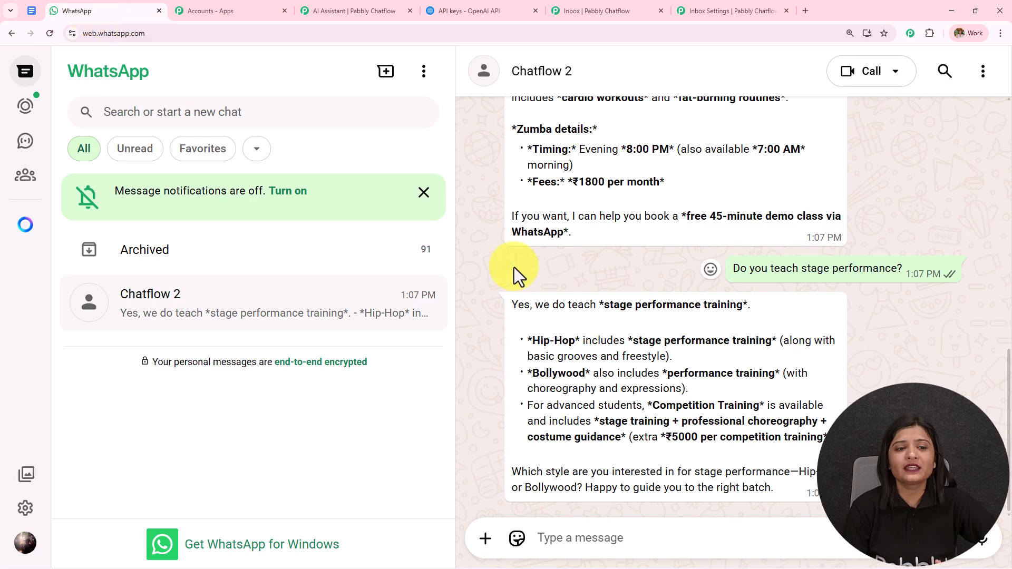
Step: Switch to the Chatflow 2 chat in WhatsApp and review the chatbot conversation from its beginning
scroll(513, 267, up, 12)
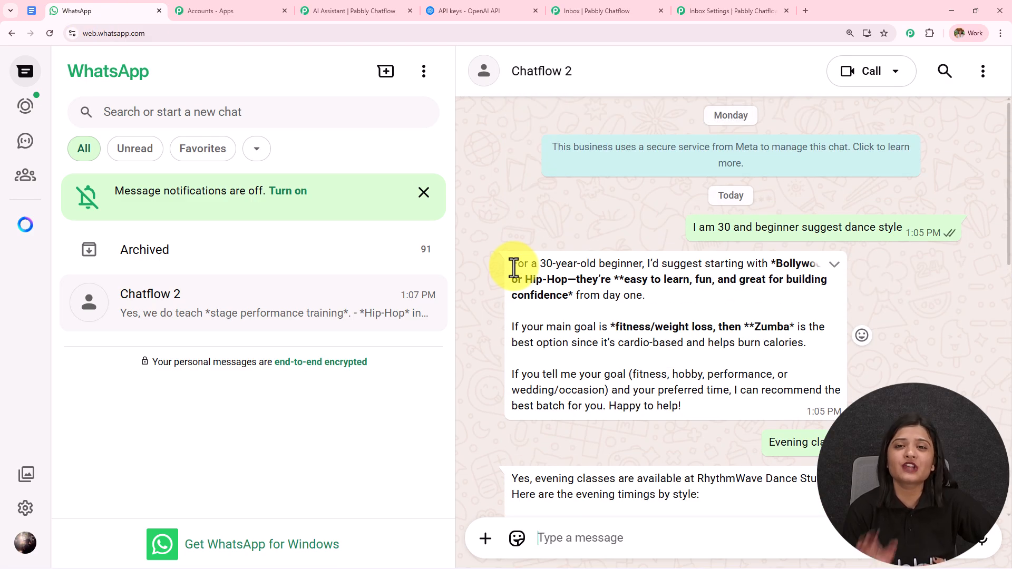